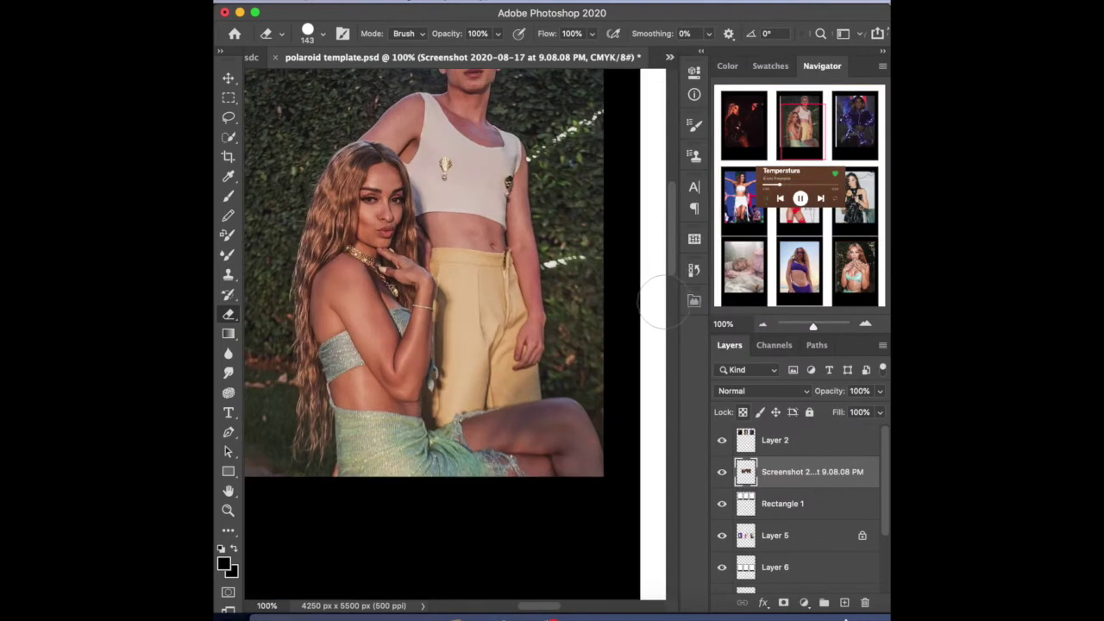
Step: Sample the brown background of the music player screenshot as the foreground color
left_click_drag(672, 271, 673, 370)
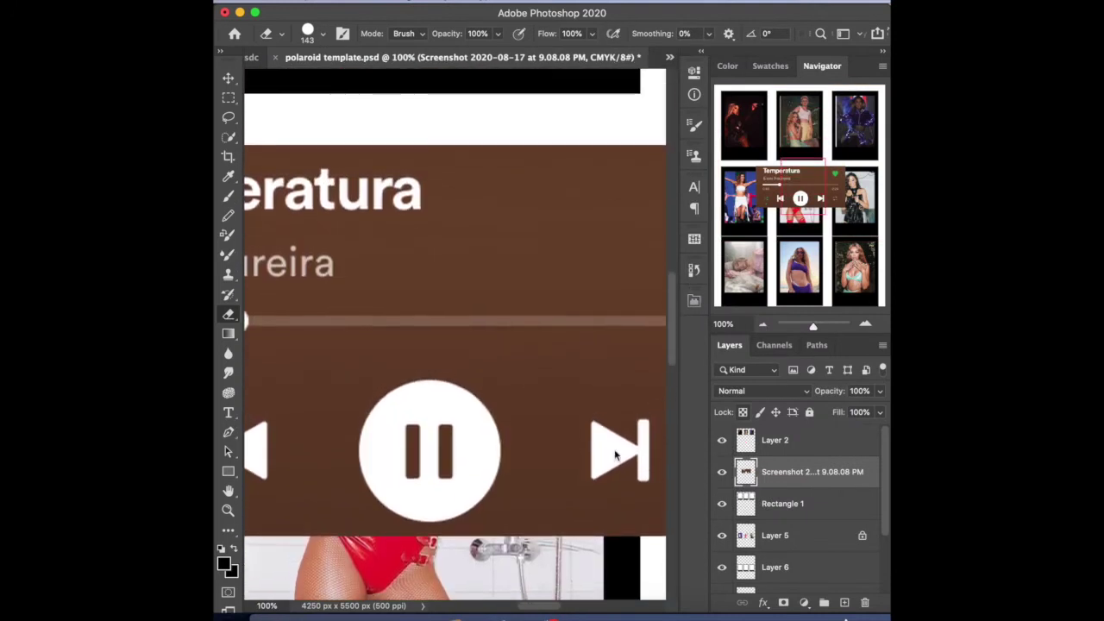
left_click_drag(541, 606, 533, 606)
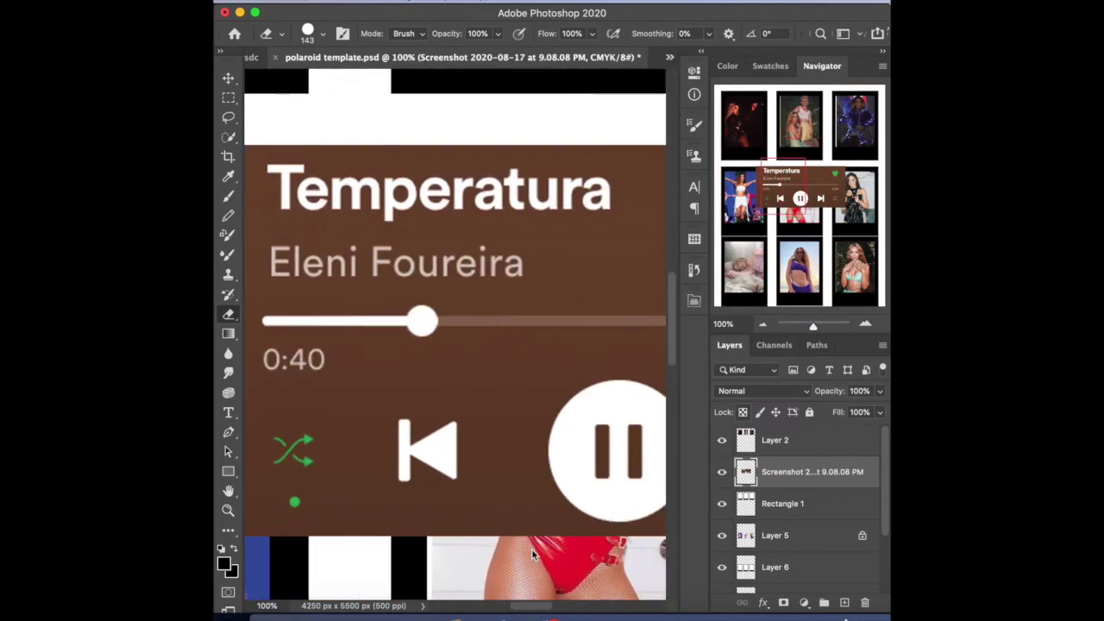
left_click(227, 176)
left_click(283, 288)
left_click(227, 196)
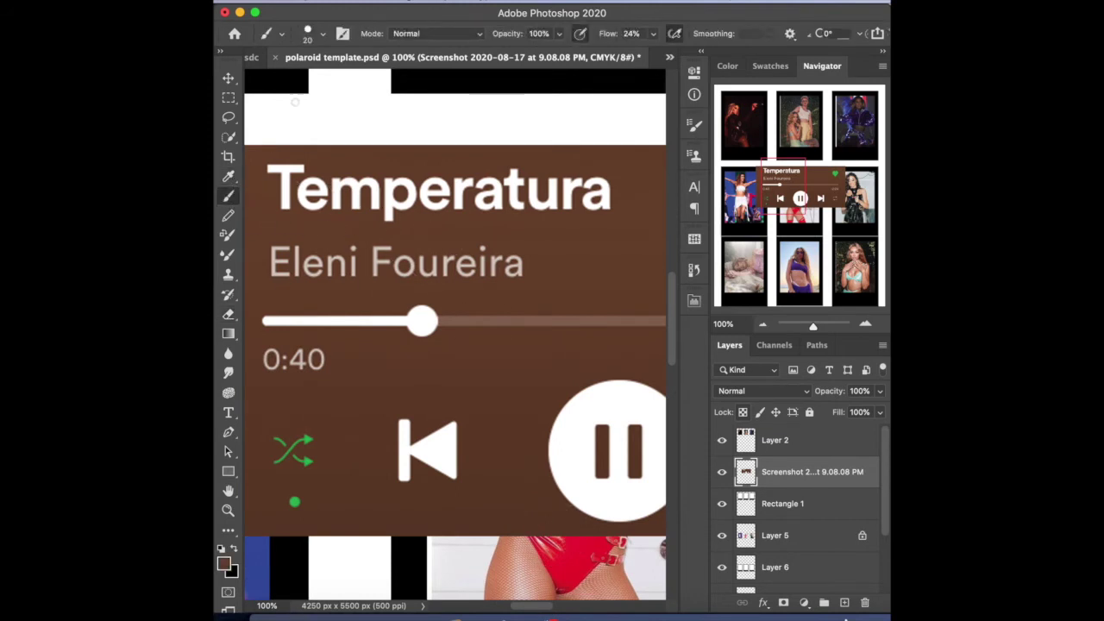
left_click(312, 37)
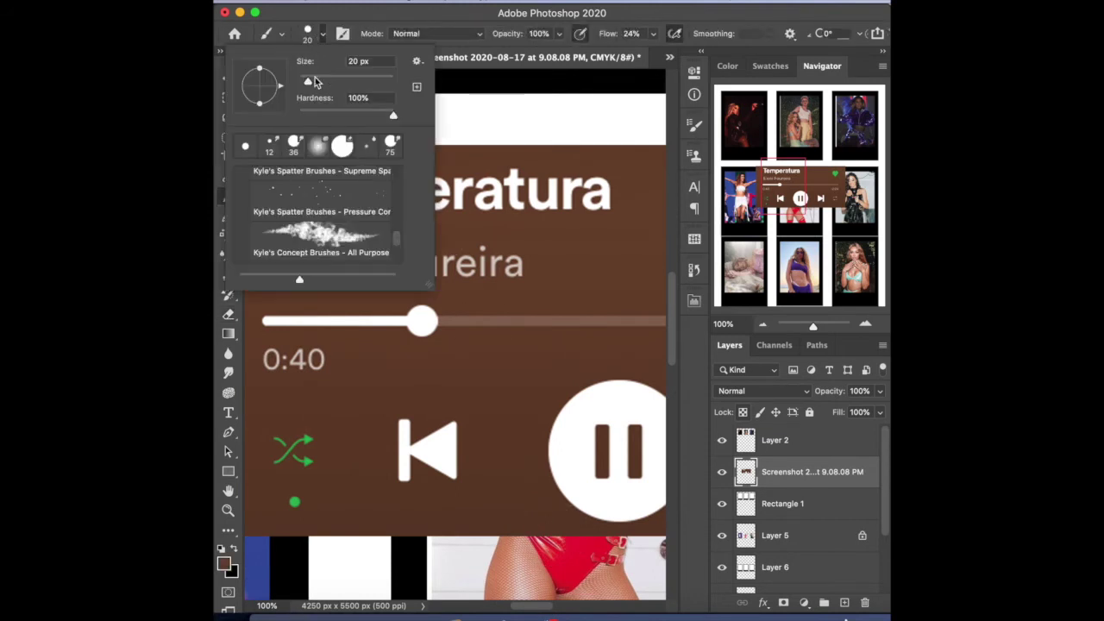
left_click(218, 199)
left_click(229, 176)
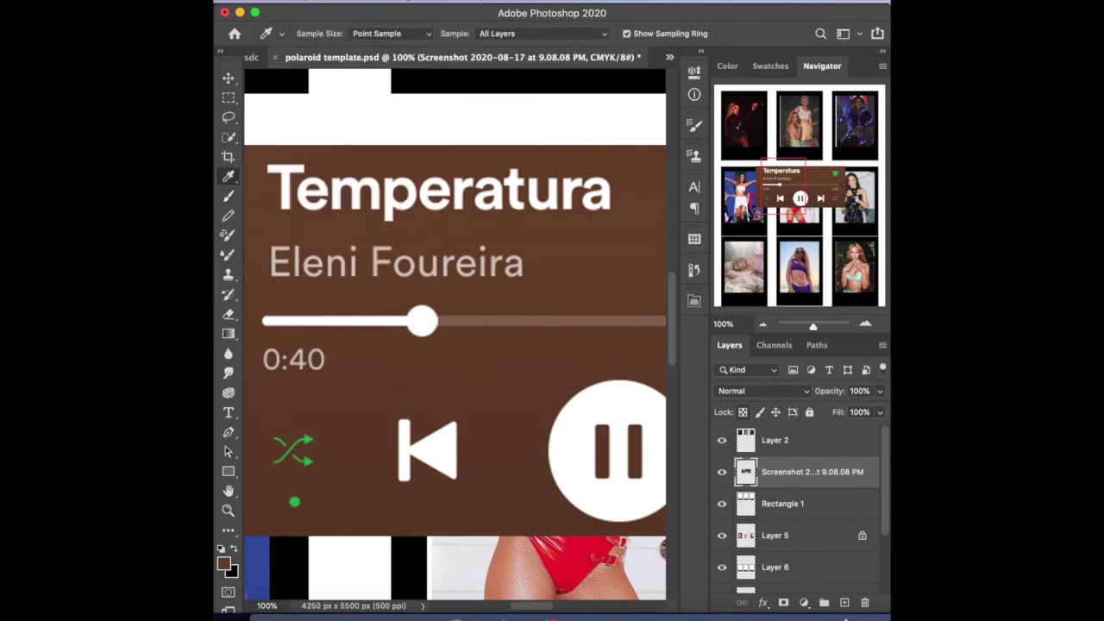
left_click(513, 2)
left_click(552, 146)
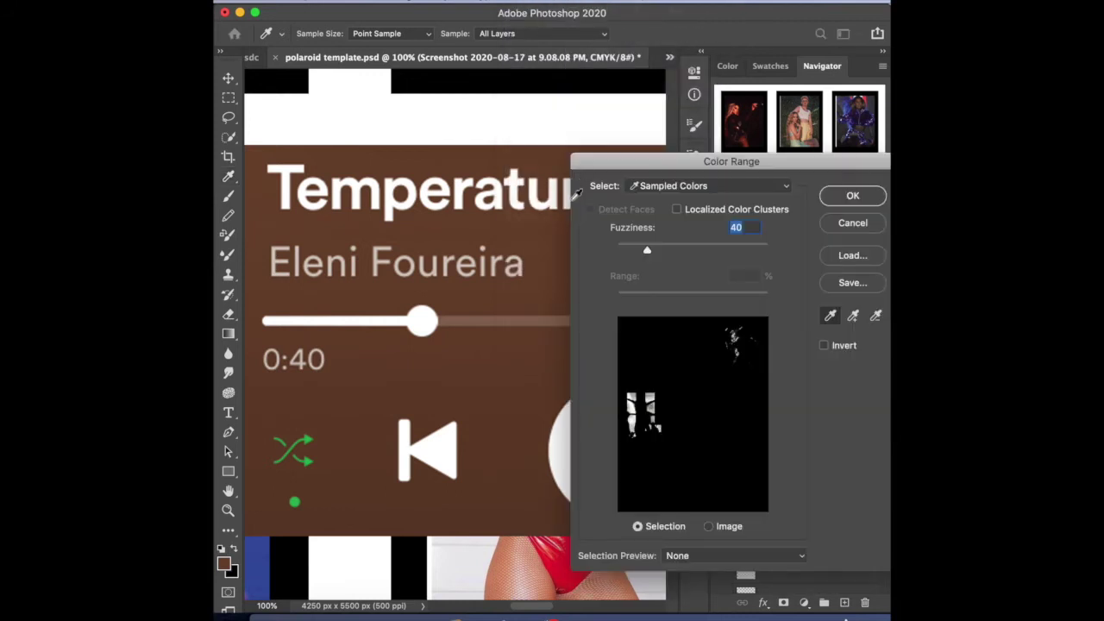
left_click(553, 264)
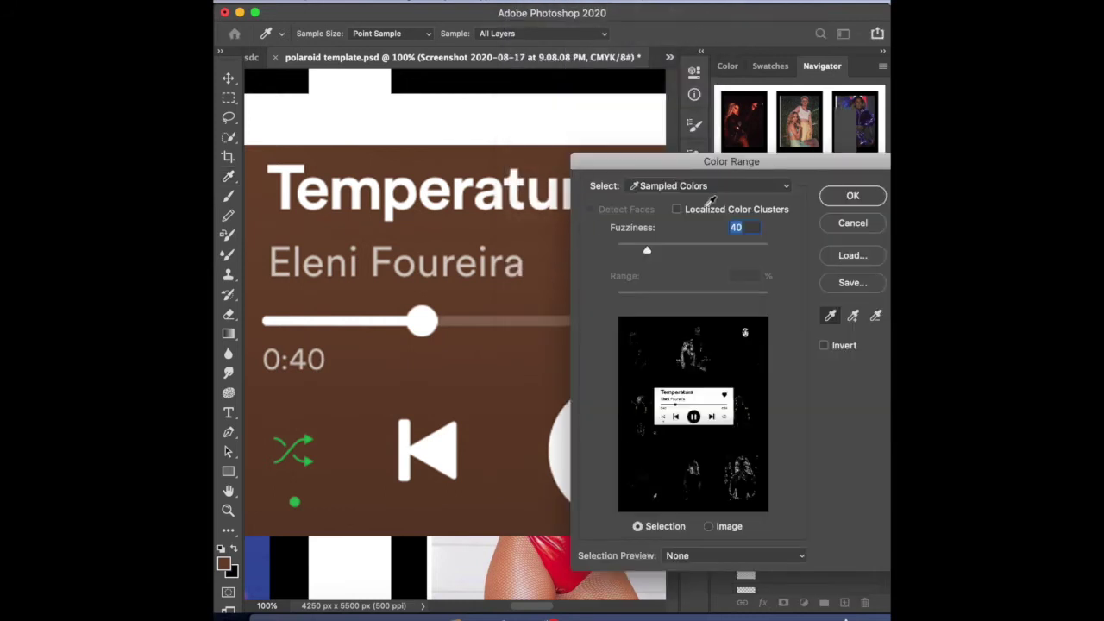
left_click(723, 186)
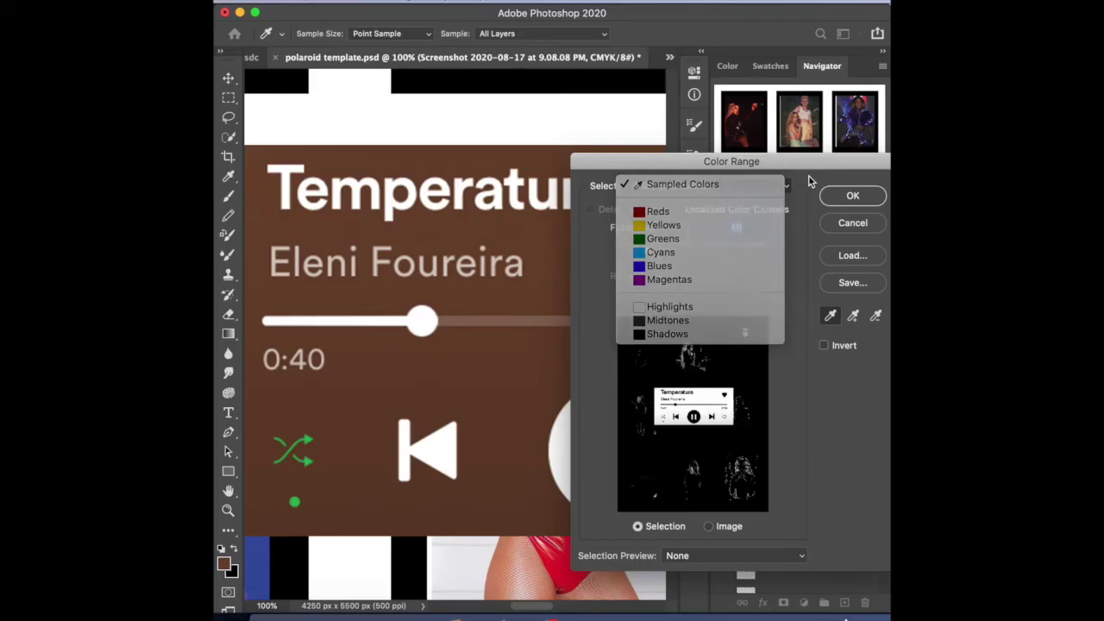
left_click(826, 204)
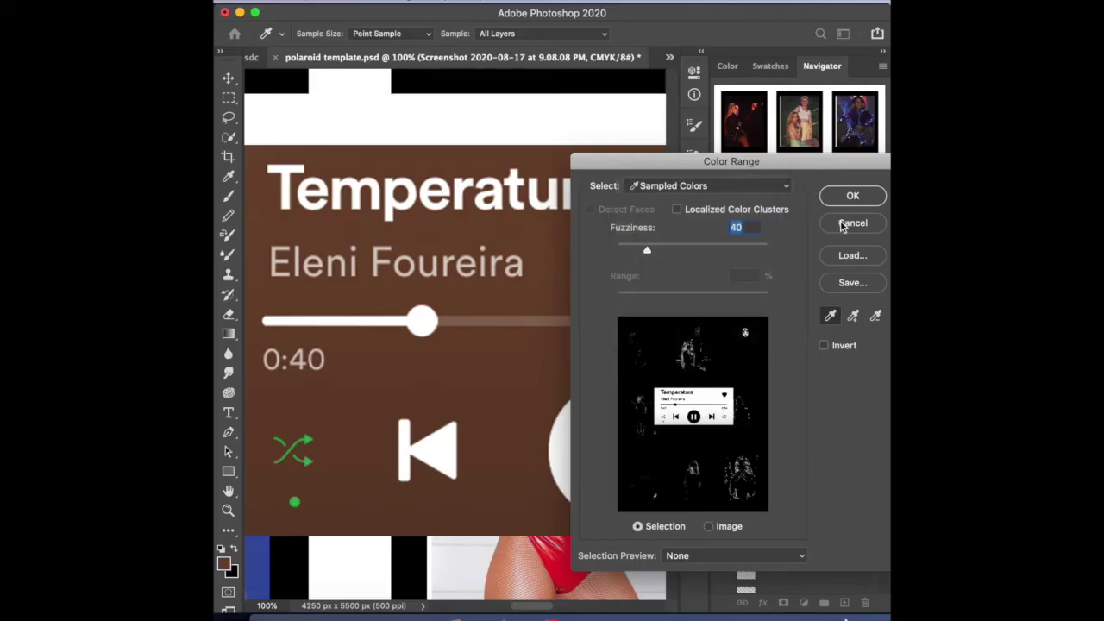
left_click(851, 224)
Step: Desaturate the music player screenshot with a Hue/Saturation adjustment, setting Saturation to -100
left_click(436, 4)
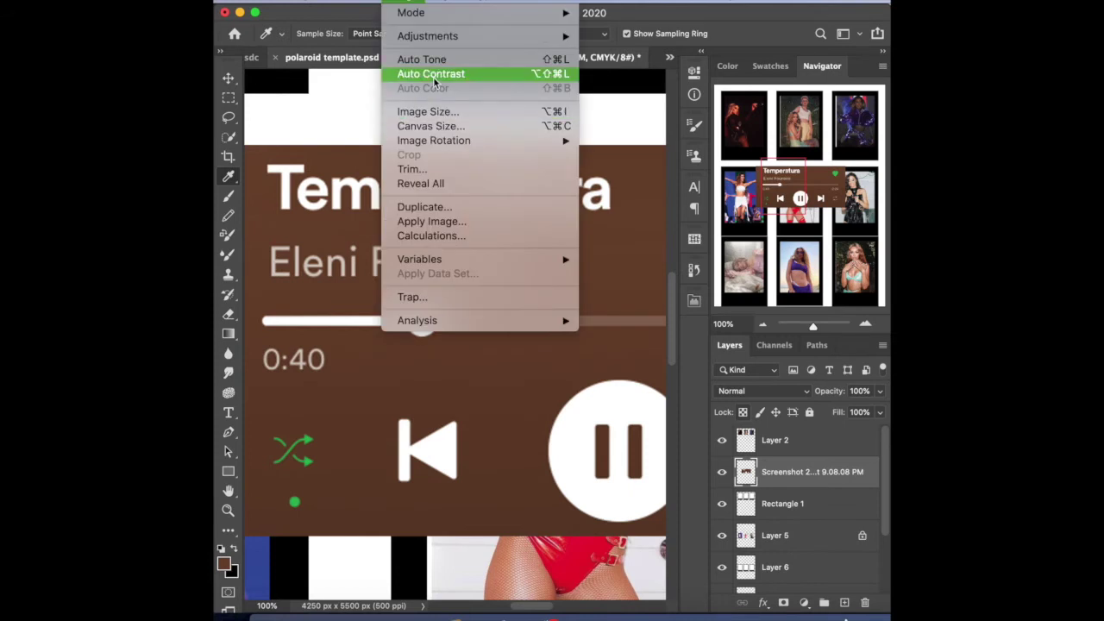
mouse_move(528, 36)
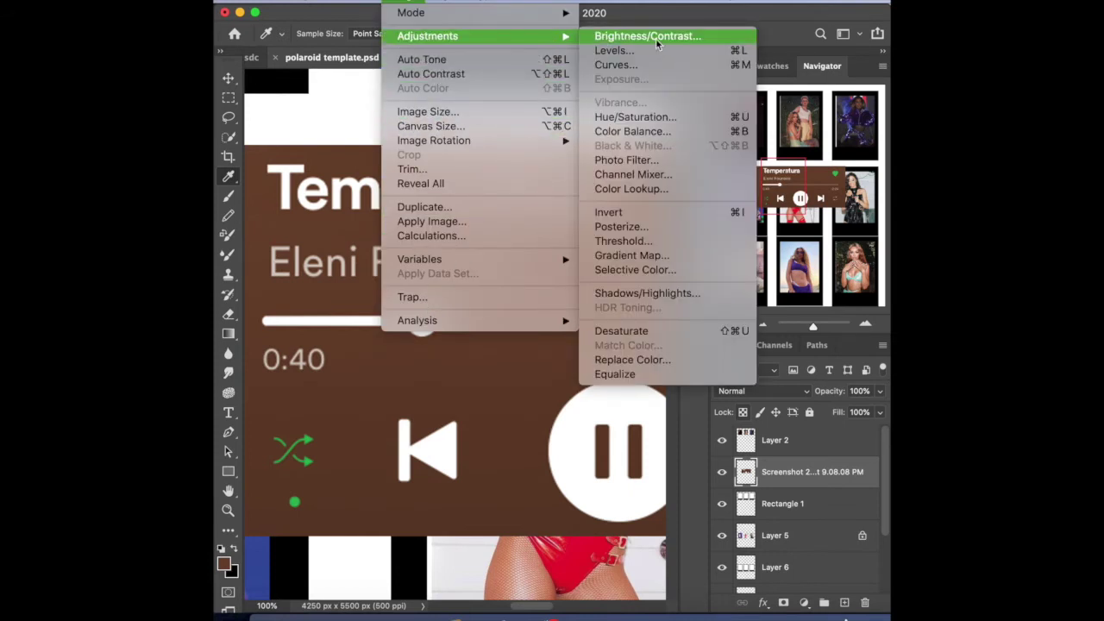
left_click(656, 117)
left_click_drag(708, 250, 642, 250)
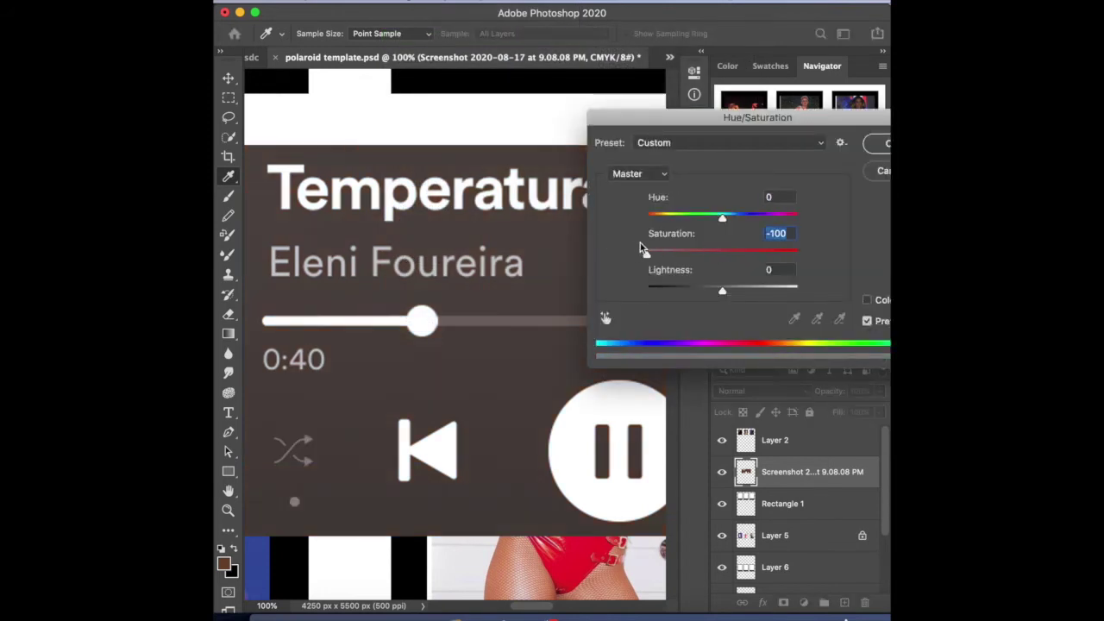
left_click(885, 149)
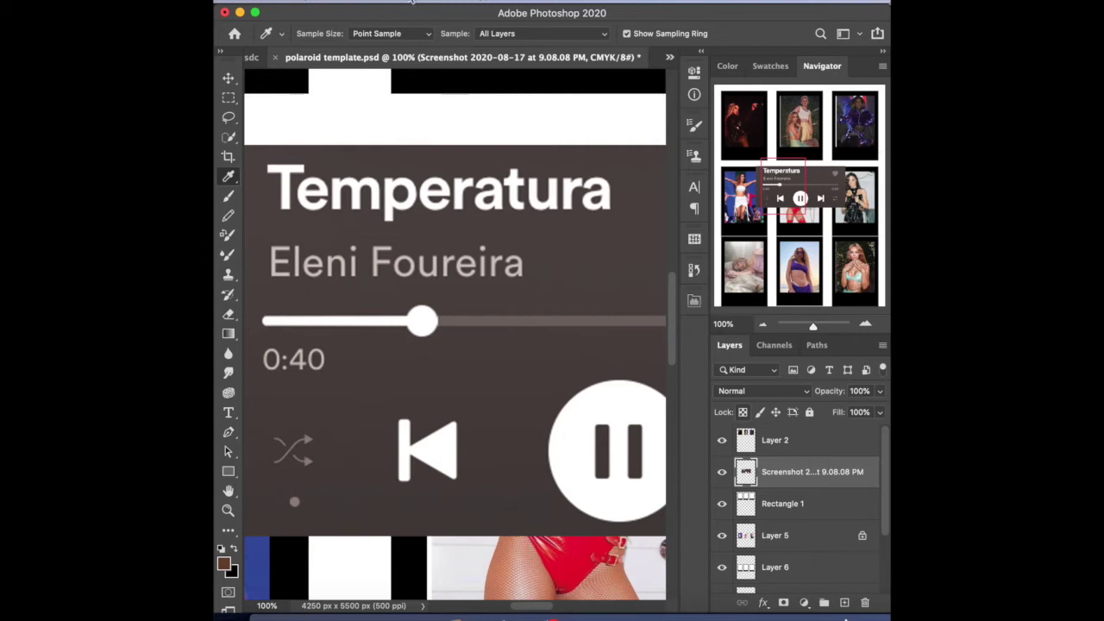
Step: Apply a Brightness/Contrast adjustment to the music player screenshot layer to strengthen its contrast
left_click(410, 3)
mouse_move(444, 34)
left_click(665, 36)
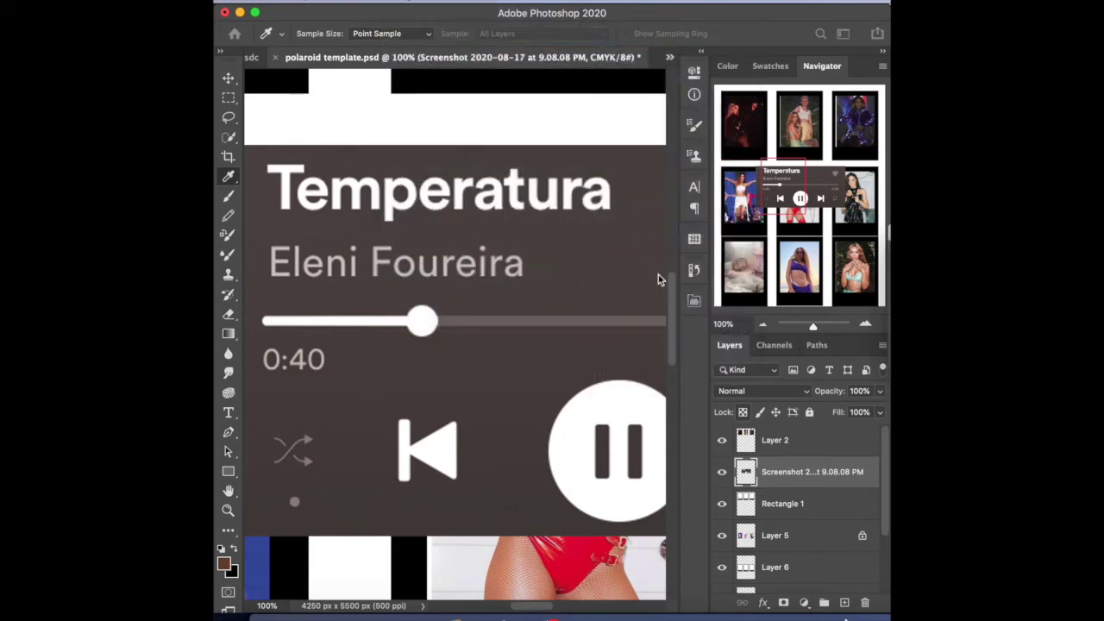
left_click_drag(572, 397, 622, 391)
left_click(695, 354)
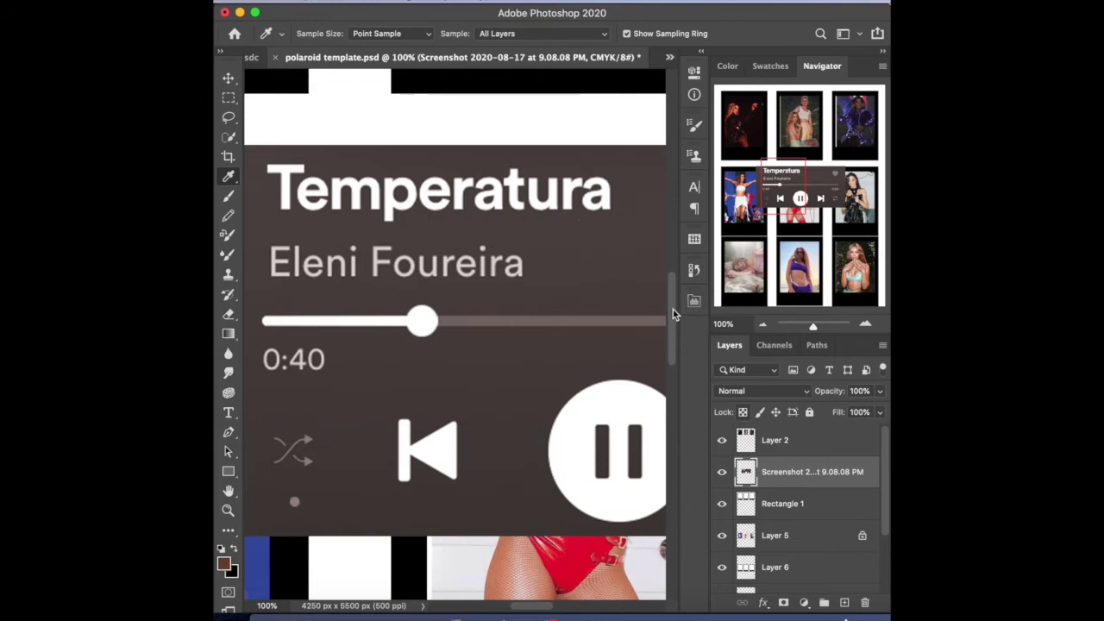
Step: Select the player screenshot's dark background with Color Range at fuzziness 40, delete it and clear the selection
scroll(672, 312, "down", 2)
left_click(533, 5)
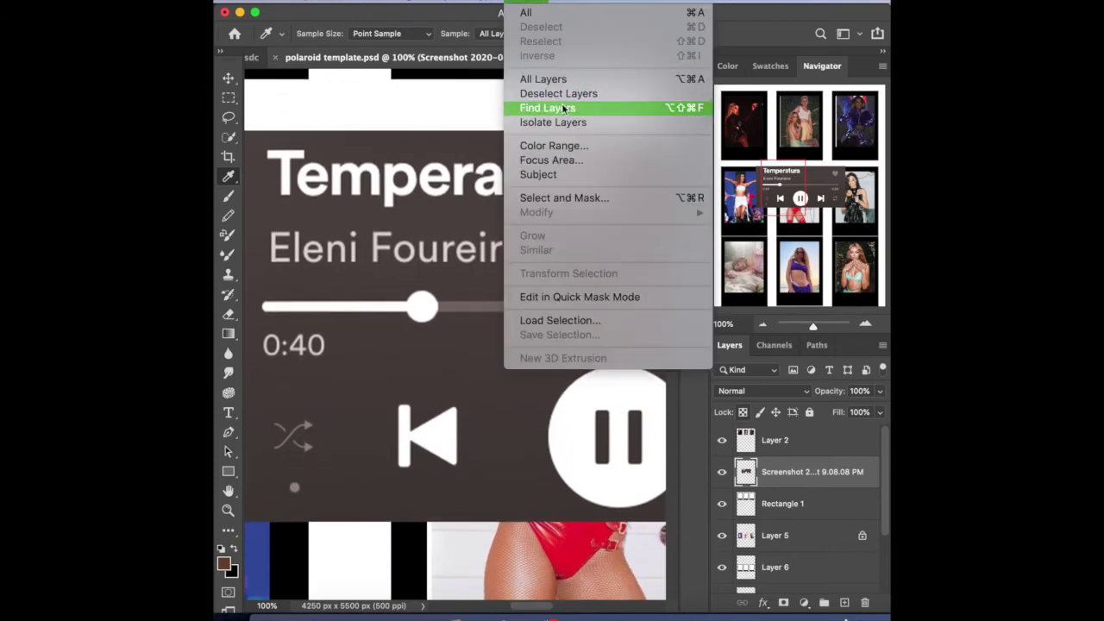
left_click(554, 145)
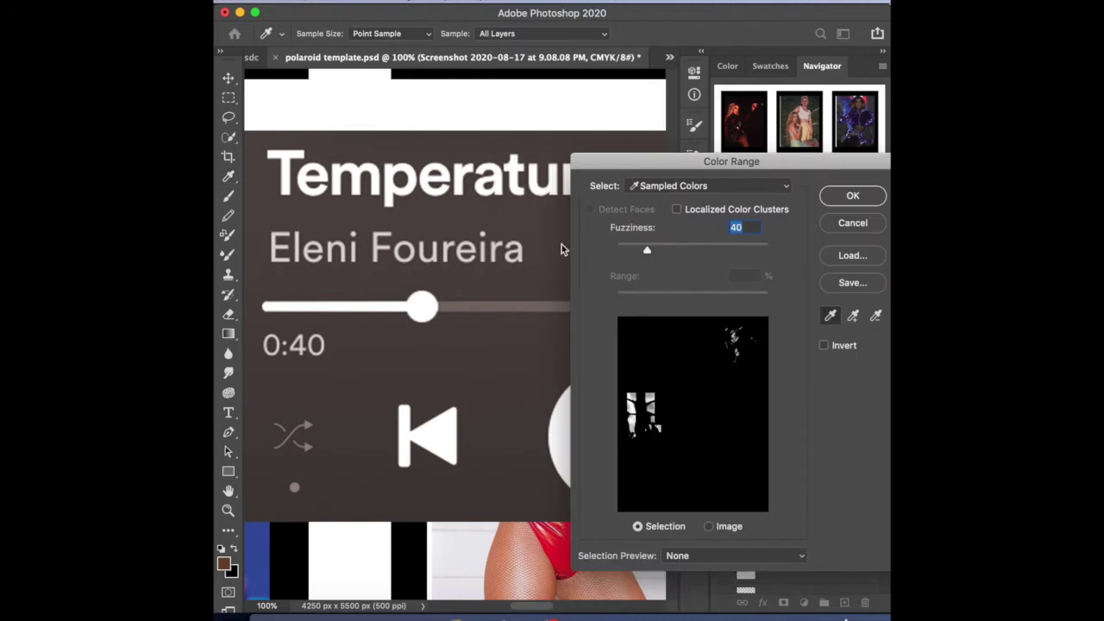
left_click(835, 198)
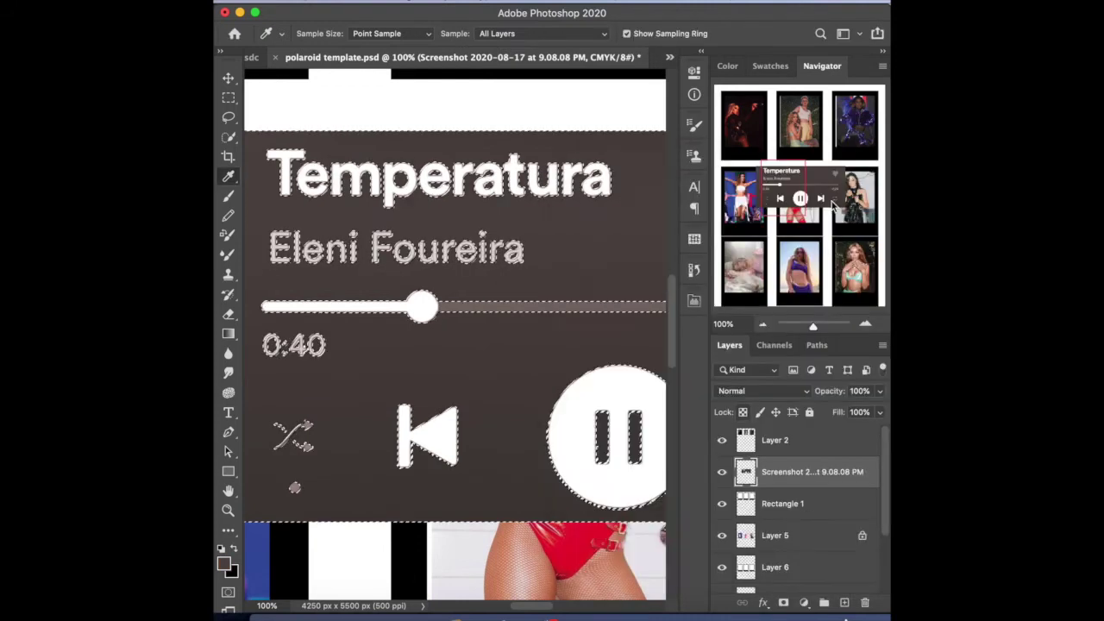
key("Delete")
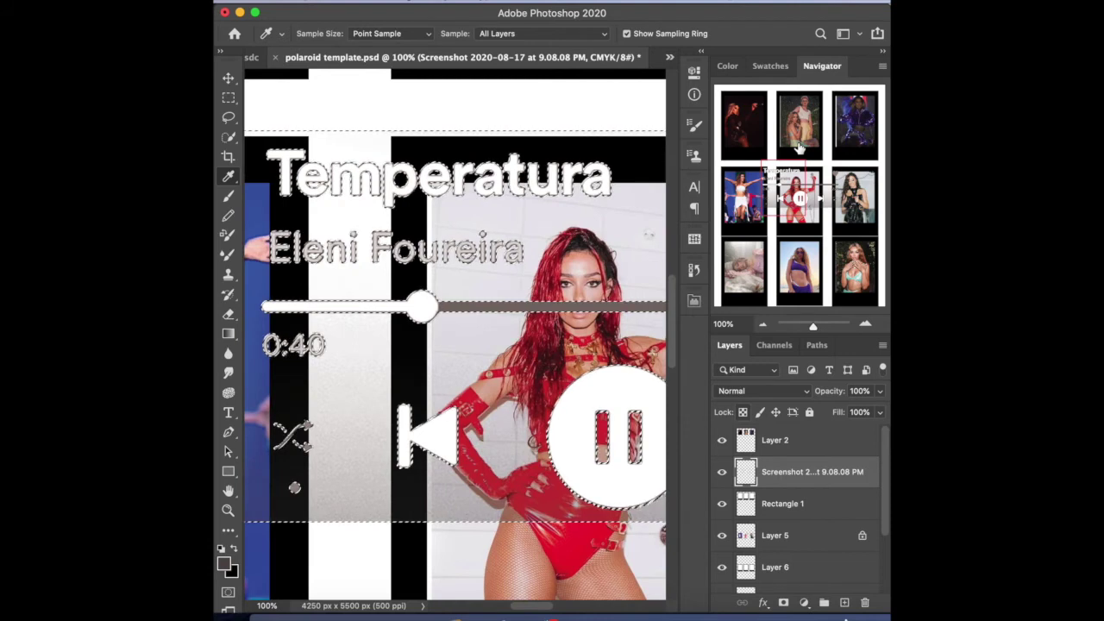
scroll(673, 337, "up", 5)
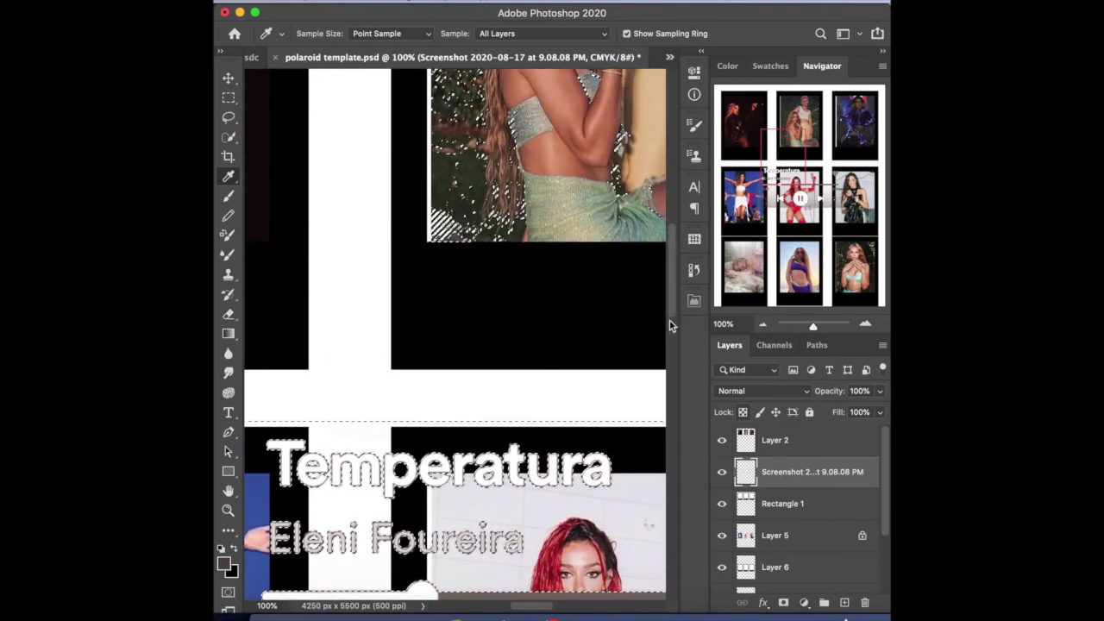
key("ctrl+t")
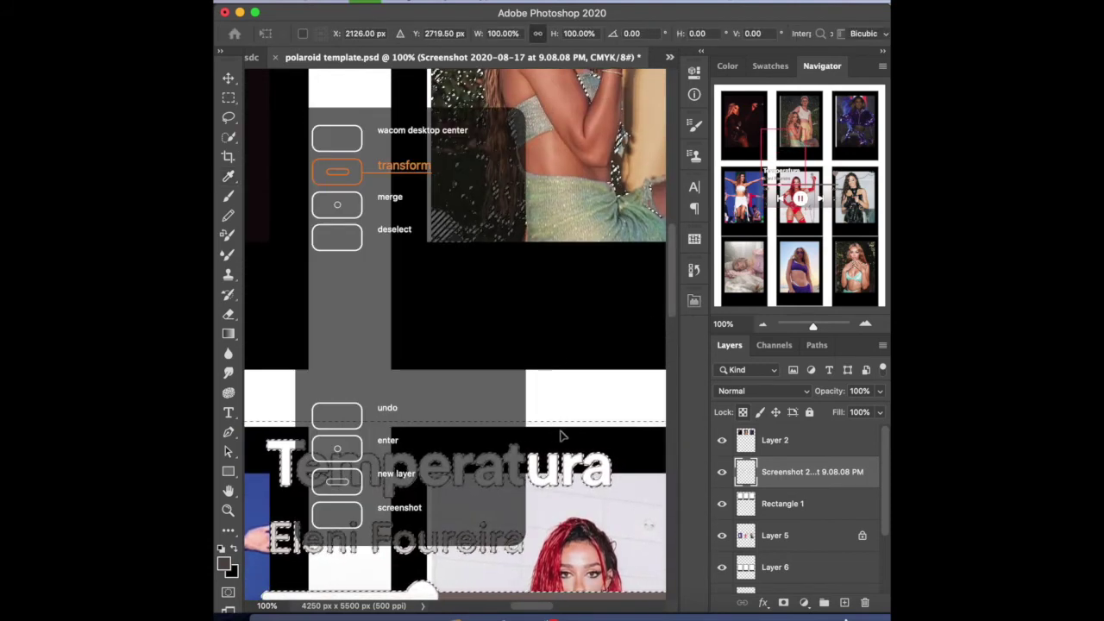
key("Return")
key("ctrl+d")
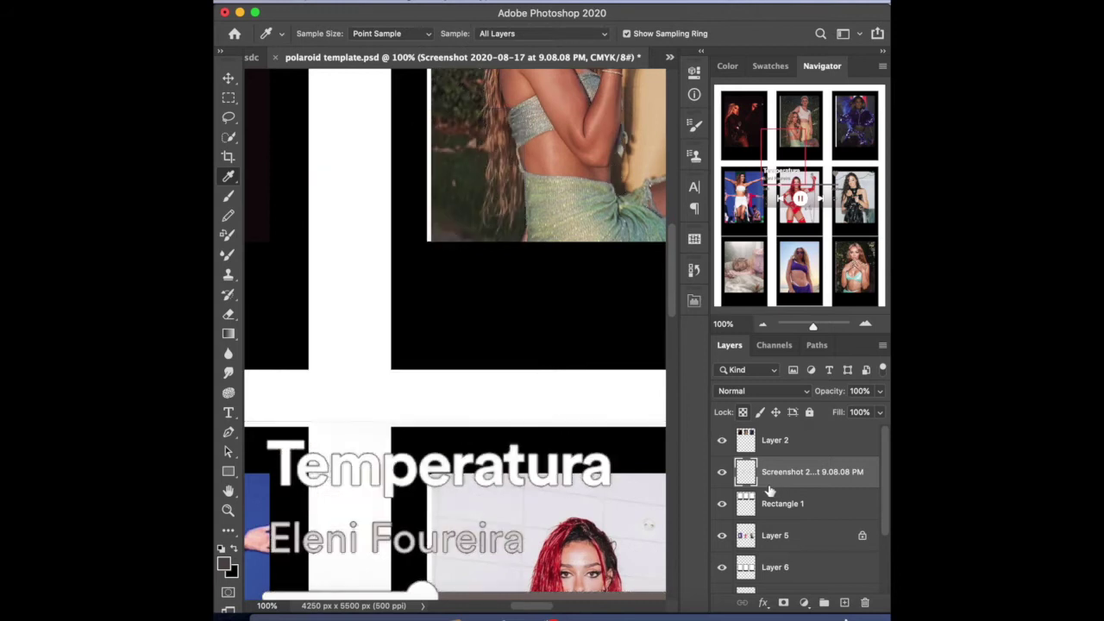
Step: Scale the player graphic proportionally to about 29.8% and place it in the black strip beneath the upper middle polaroid's photo
key("ctrl+t")
left_click_drag(618, 417, 563, 226)
left_click_drag(535, 606, 561, 606)
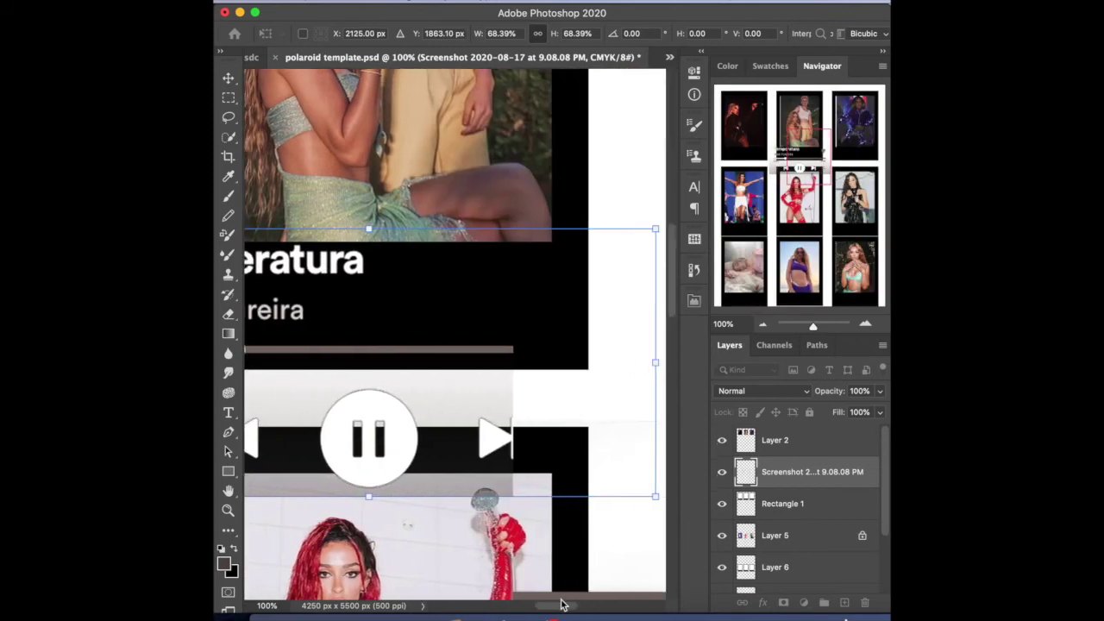
left_click(625, 0)
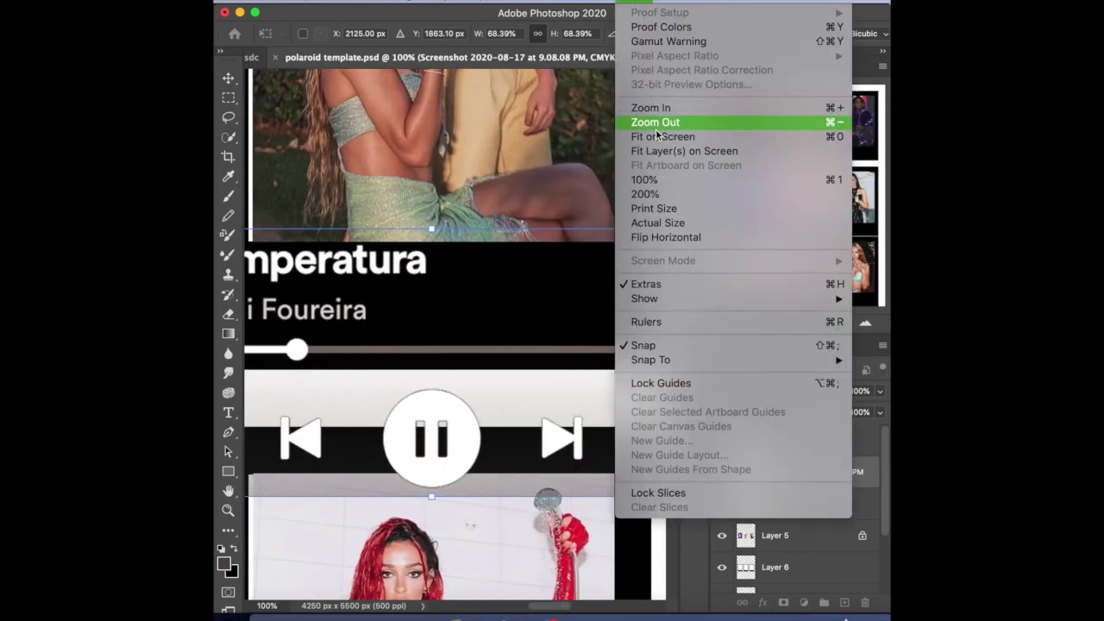
left_click(655, 121)
left_click_drag(440, 268, 439, 328)
left_click_drag(464, 379, 457, 321)
left_click_drag(432, 275, 432, 299)
left_click_drag(469, 351, 477, 324)
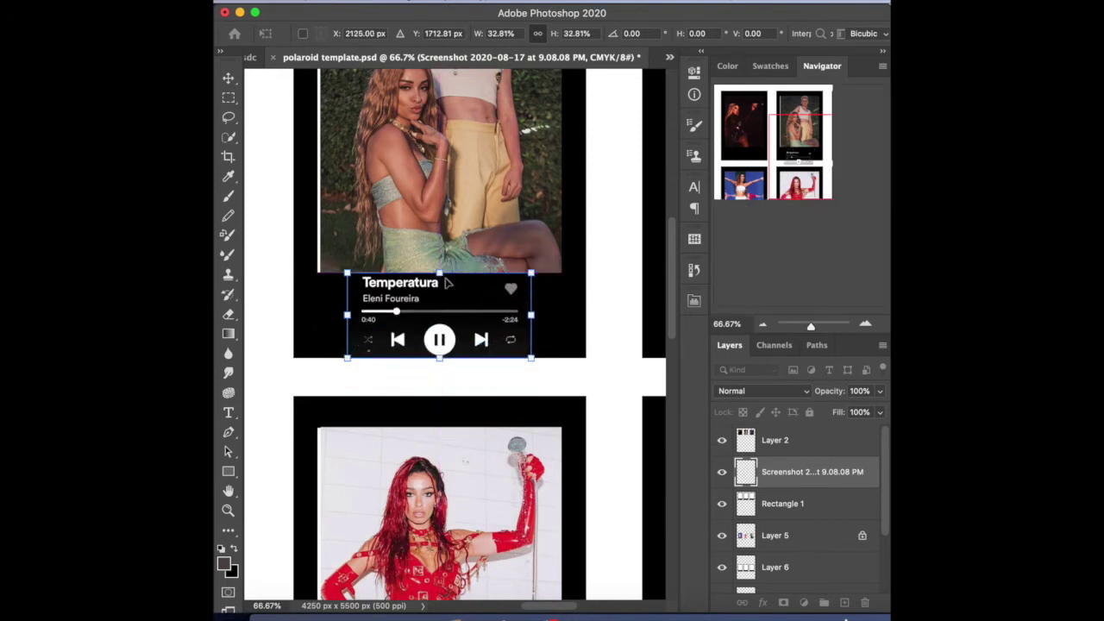
left_click_drag(439, 274, 440, 281)
left_click_drag(447, 328, 448, 319)
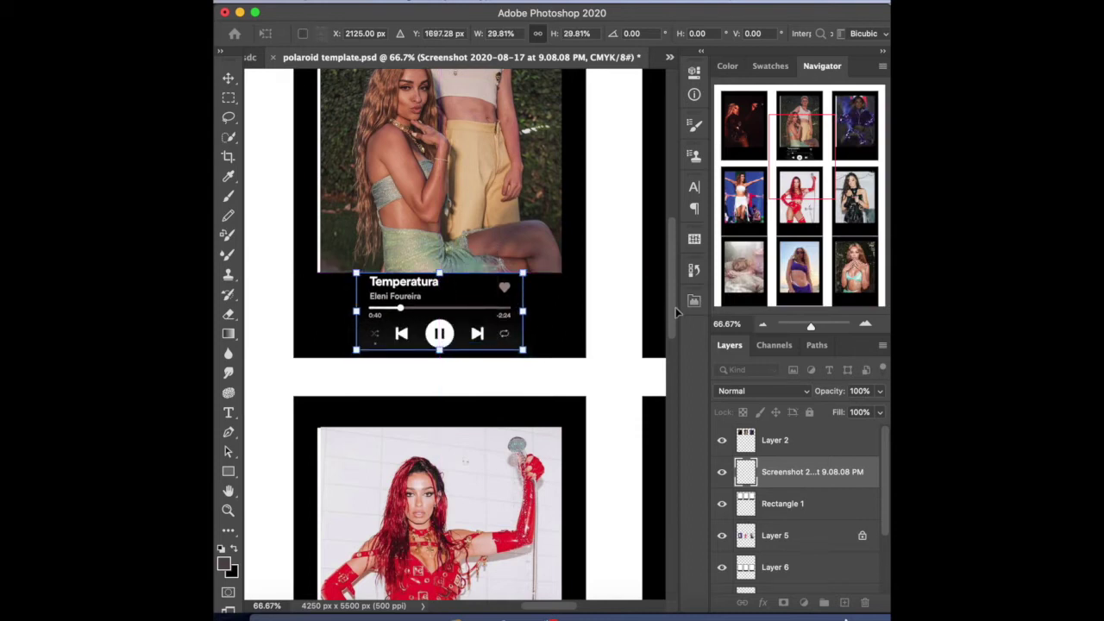
scroll(678, 313, "up", 1)
Step: Move the player graphic slightly down within the black strip beneath the upper middle polaroid's photo
left_click(777, 507)
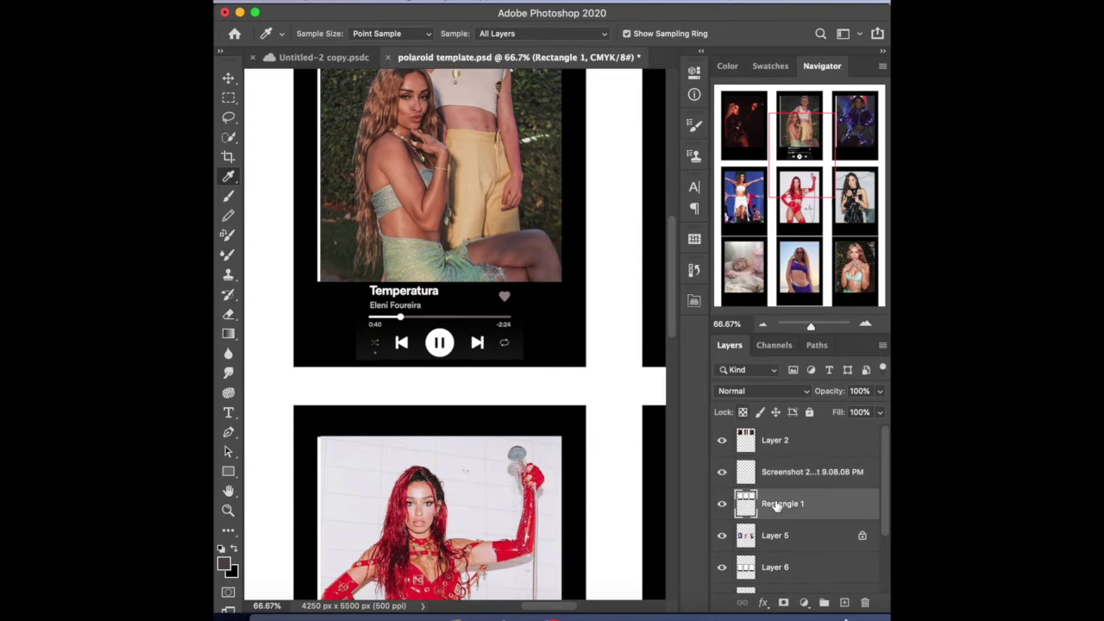
left_click(780, 474)
key("super+t")
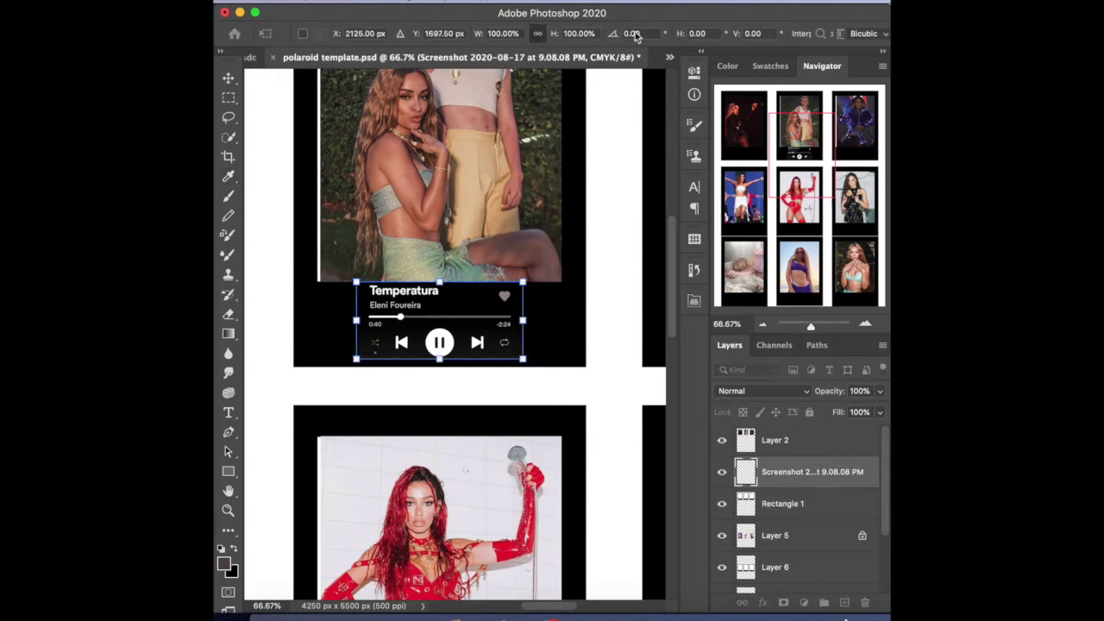
left_click(634, 2)
left_click(655, 173)
left_click_drag(509, 307, 509, 309)
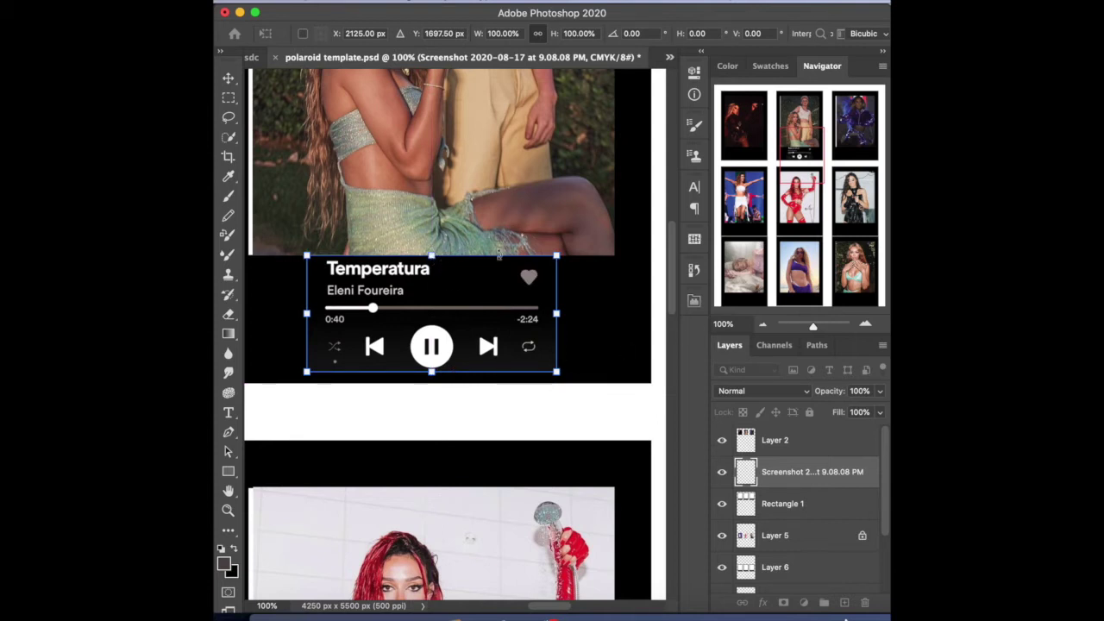
left_click_drag(446, 308, 448, 306)
left_click(642, 6)
left_click(648, 104)
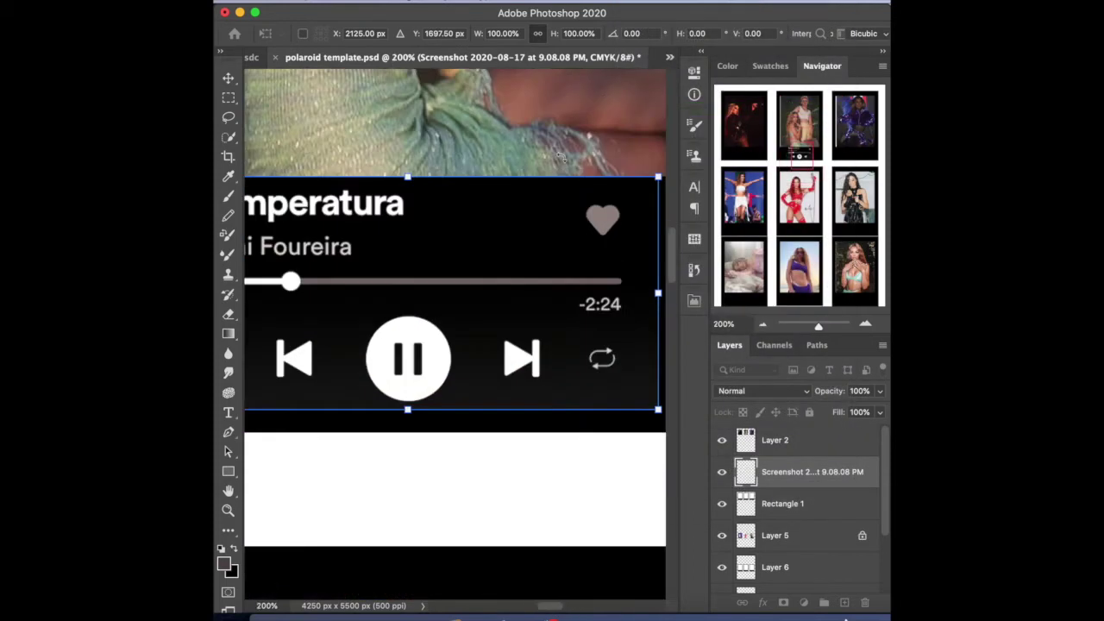
left_click_drag(462, 225, 463, 236)
key("i")
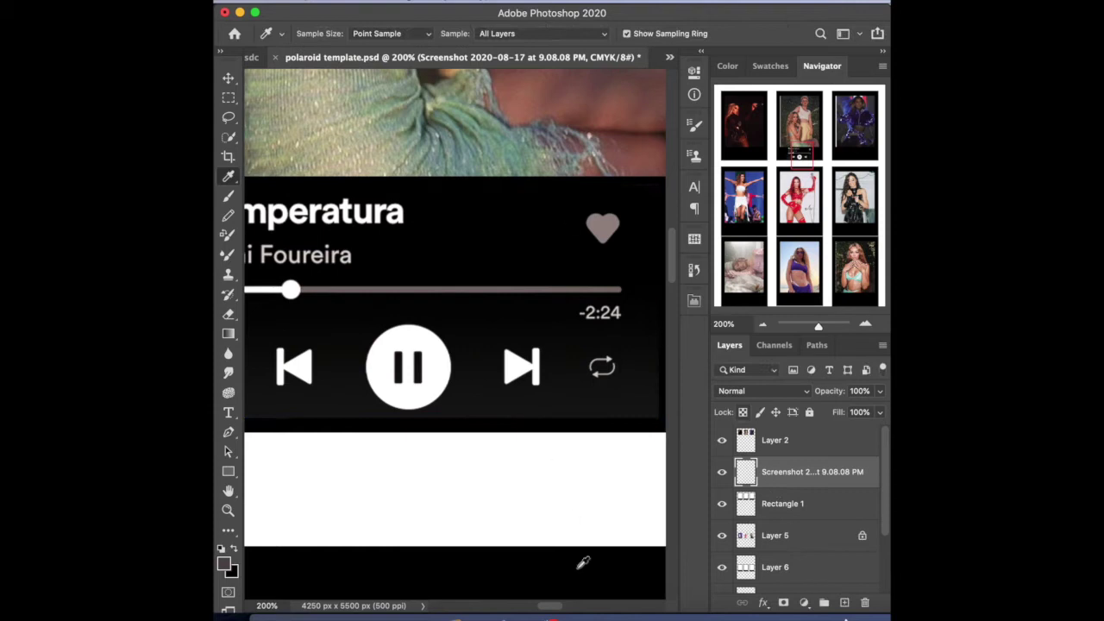
Step: Set the Eraser brush size to 20 px for cleaning up the player graphic
mouse_move(552, 613)
left_mouse_down()
mouse_move(530, 611)
mouse_move(542, 612)
left_mouse_up()
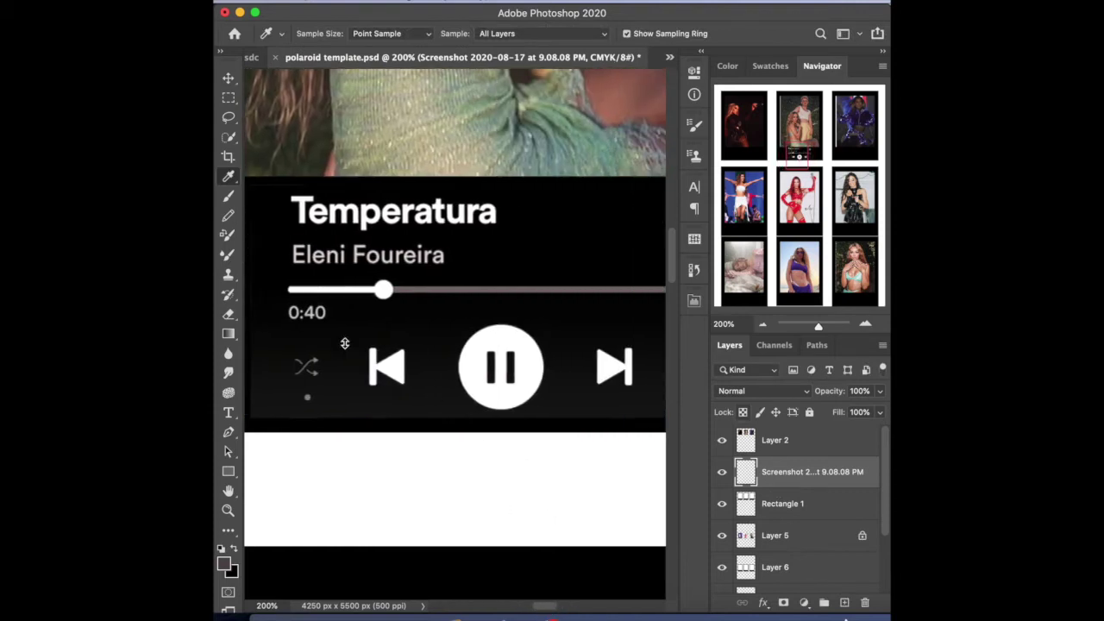
left_click(229, 315)
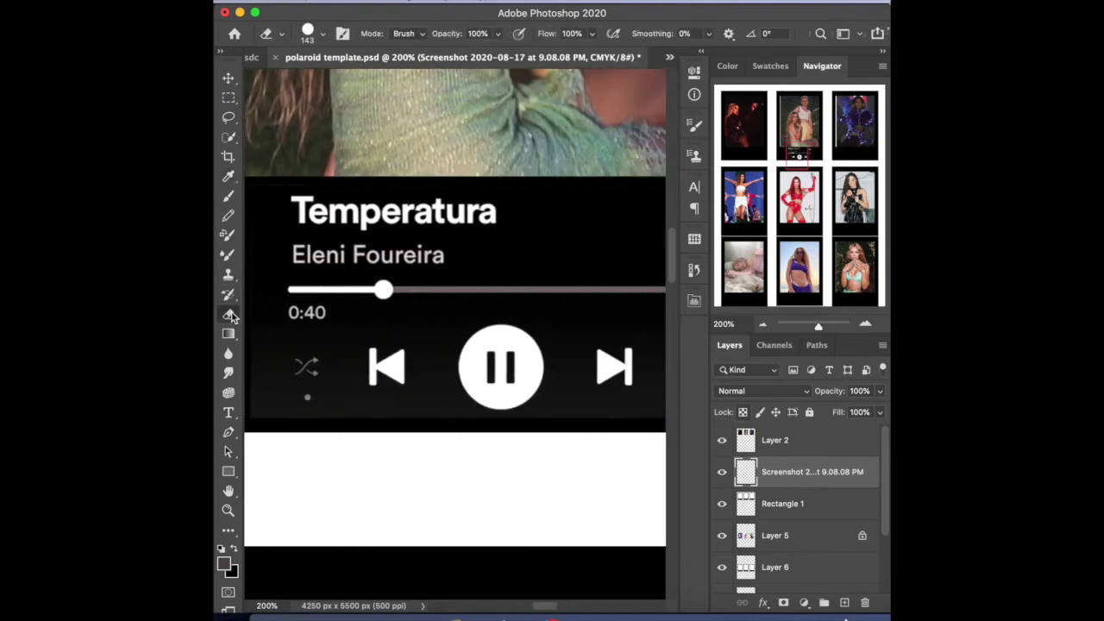
left_click(308, 32)
left_click_drag(338, 84, 328, 84)
type("20")
key("Return")
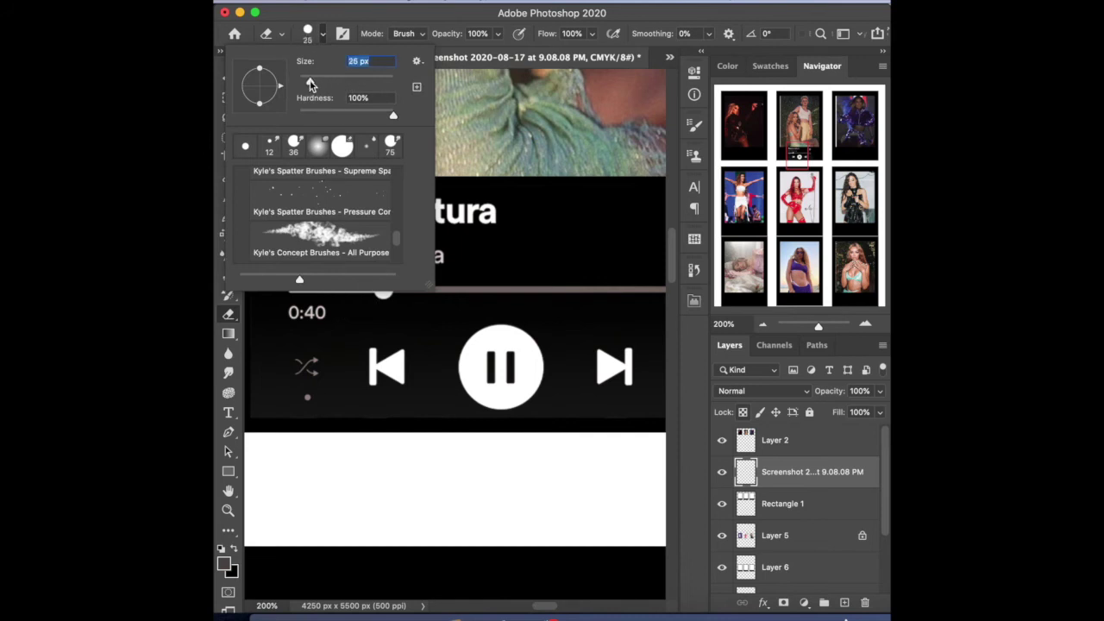
left_click(355, 304)
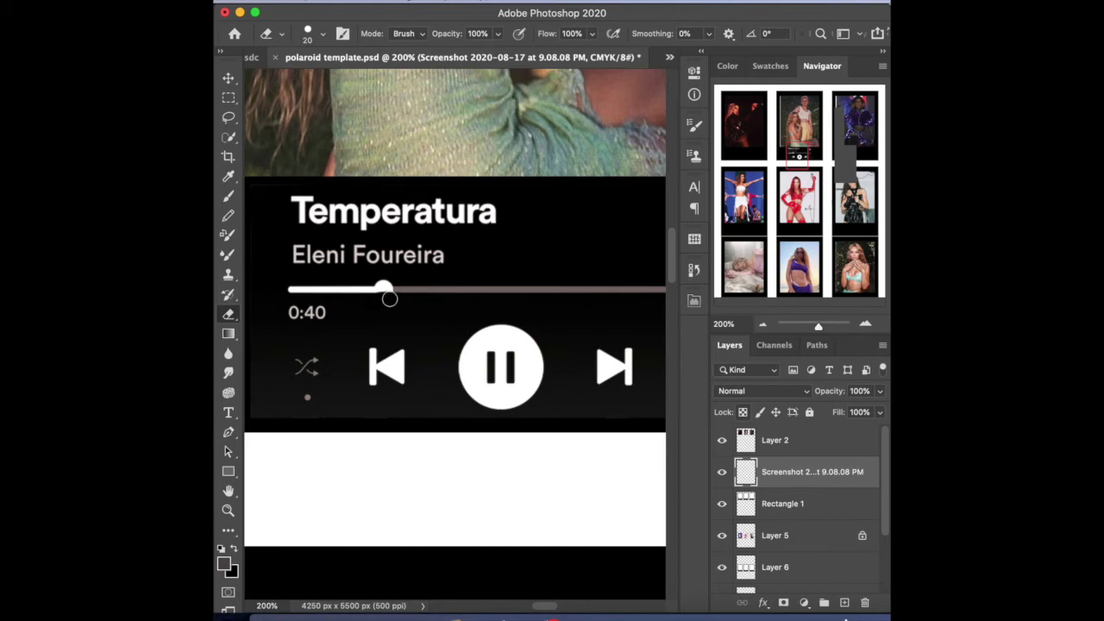
Step: Erase the part of the player's progress knob above the bar, confining the Eraser to a small rectangular selection
mouse_move(387, 274)
left_mouse_down()
mouse_move(375, 284)
mouse_move(394, 273)
mouse_move(413, 284)
left_mouse_up()
left_click(228, 100)
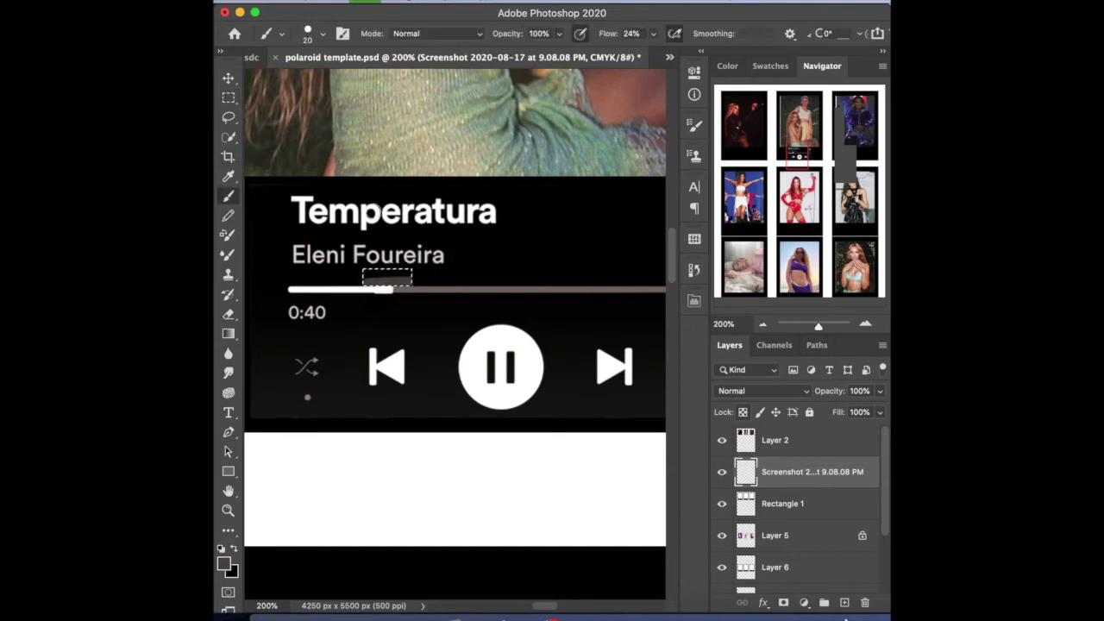
left_click(230, 179)
left_click(229, 310)
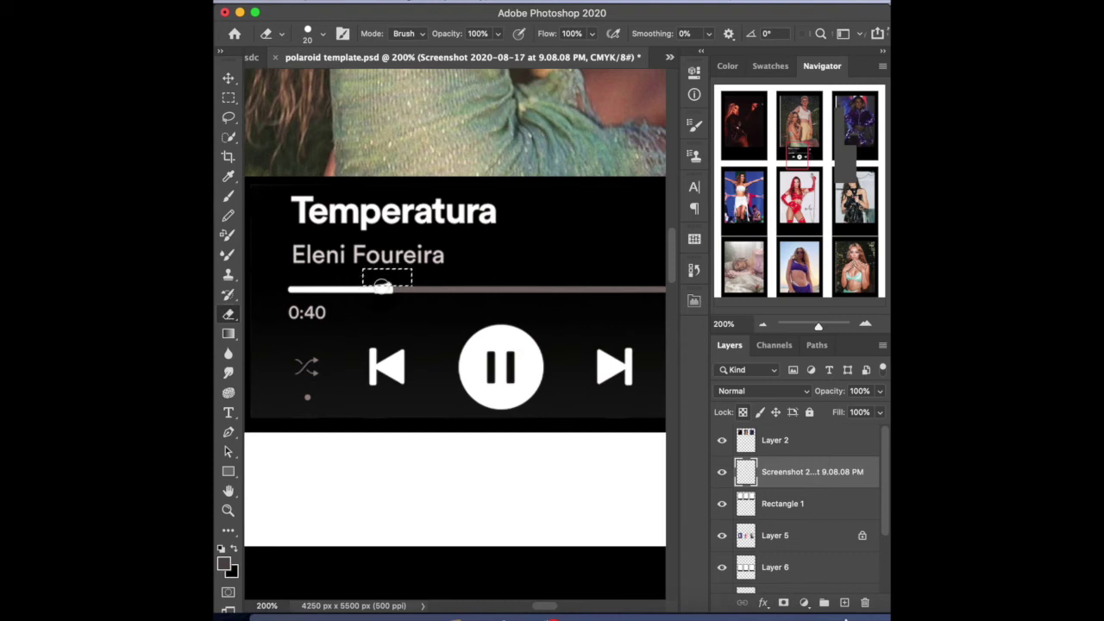
left_click(229, 98)
left_click_drag(366, 275, 405, 285)
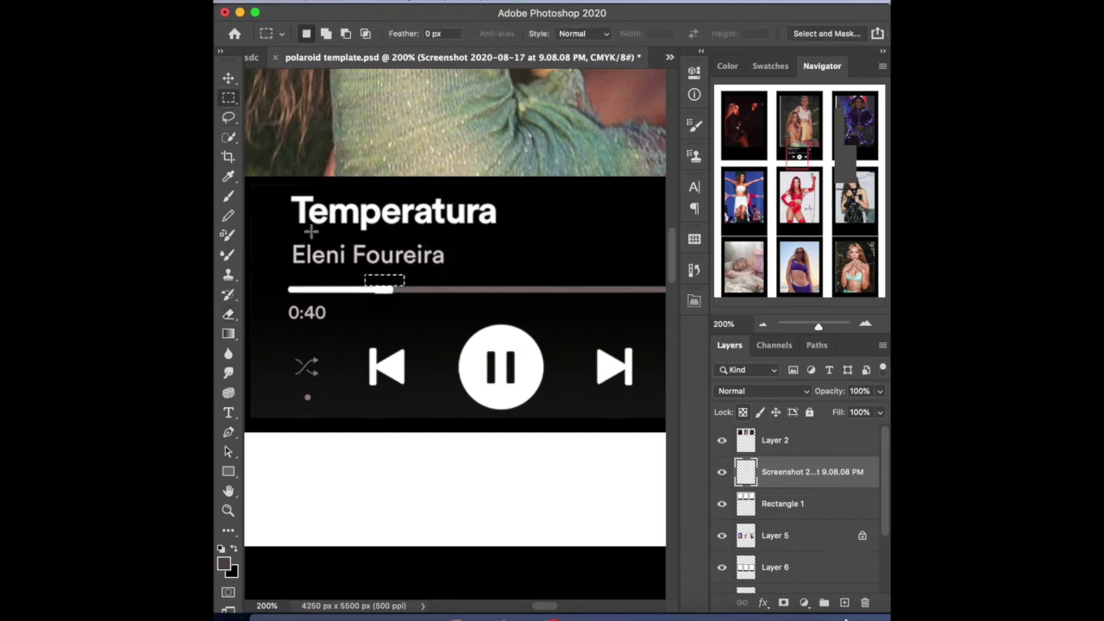
left_click(229, 314)
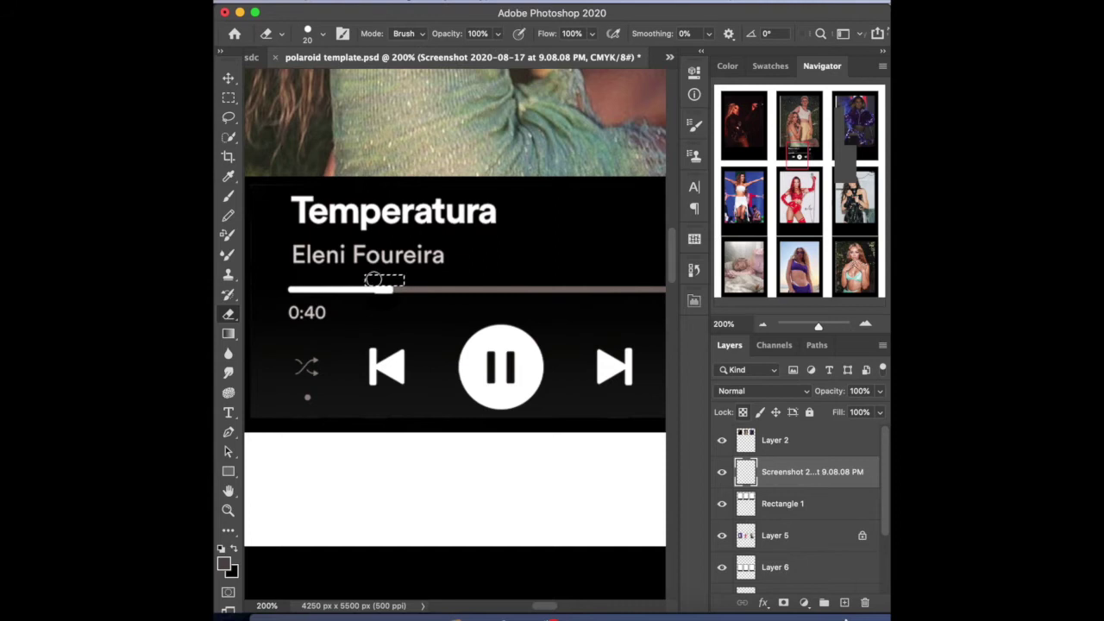
Step: Erase the knob's remains beneath the progress bar within a narrow rectangular selection, and reduce the Eraser size to 9 px
left_click(228, 98)
left_click_drag(366, 295, 405, 300)
left_click(636, 7)
left_click(666, 189)
left_click_drag(369, 294, 384, 299)
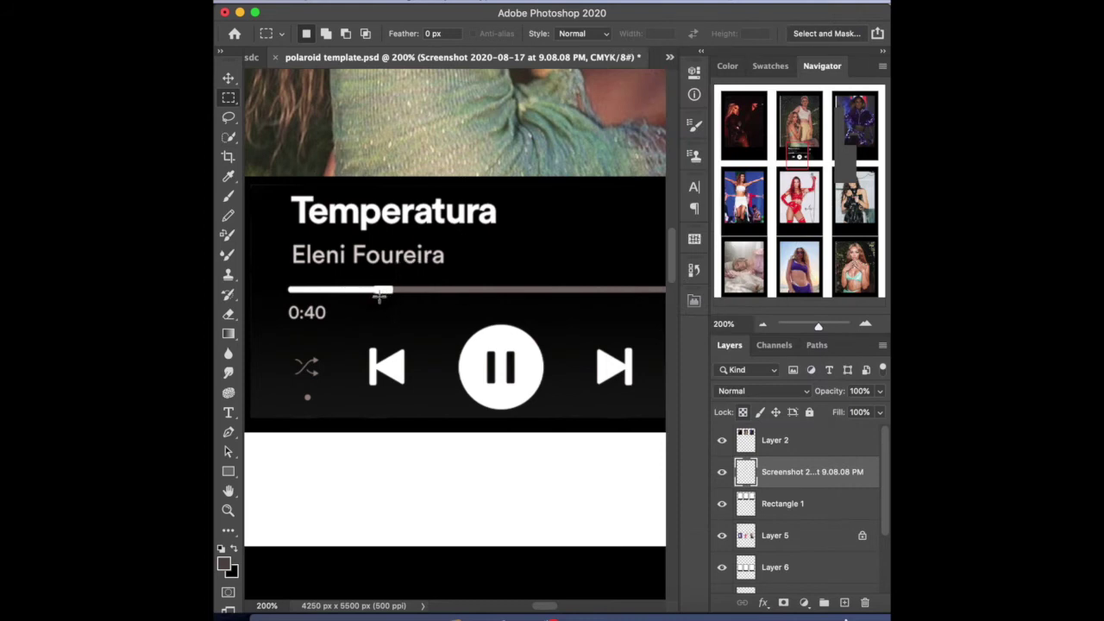
left_click_drag(371, 293, 395, 297)
left_click(228, 314)
left_click(323, 35)
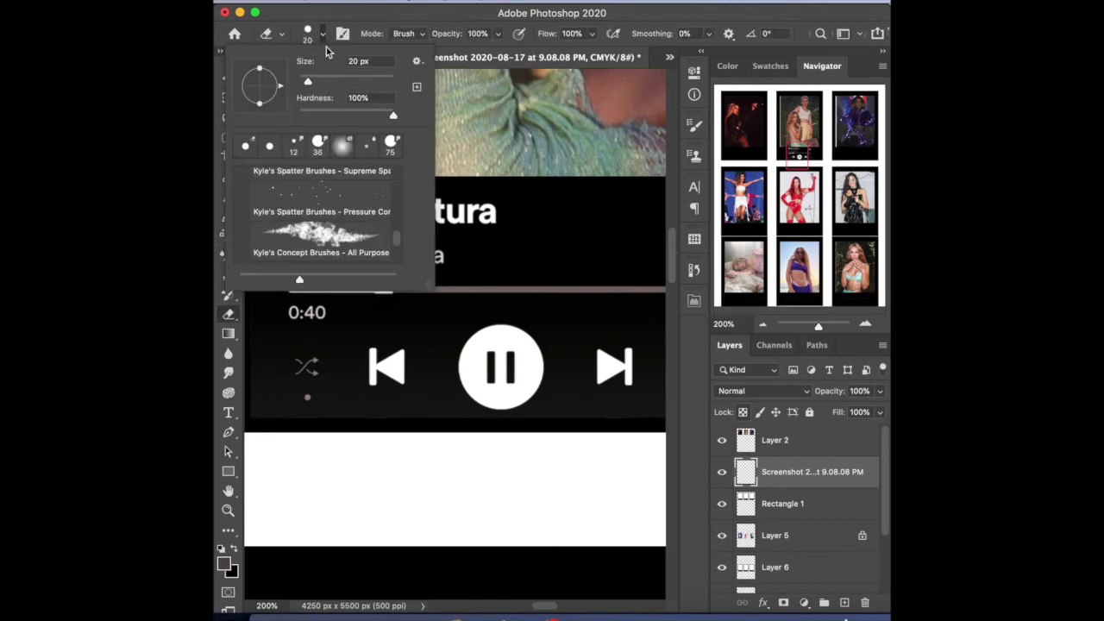
left_click_drag(307, 84, 304, 84)
key("Return")
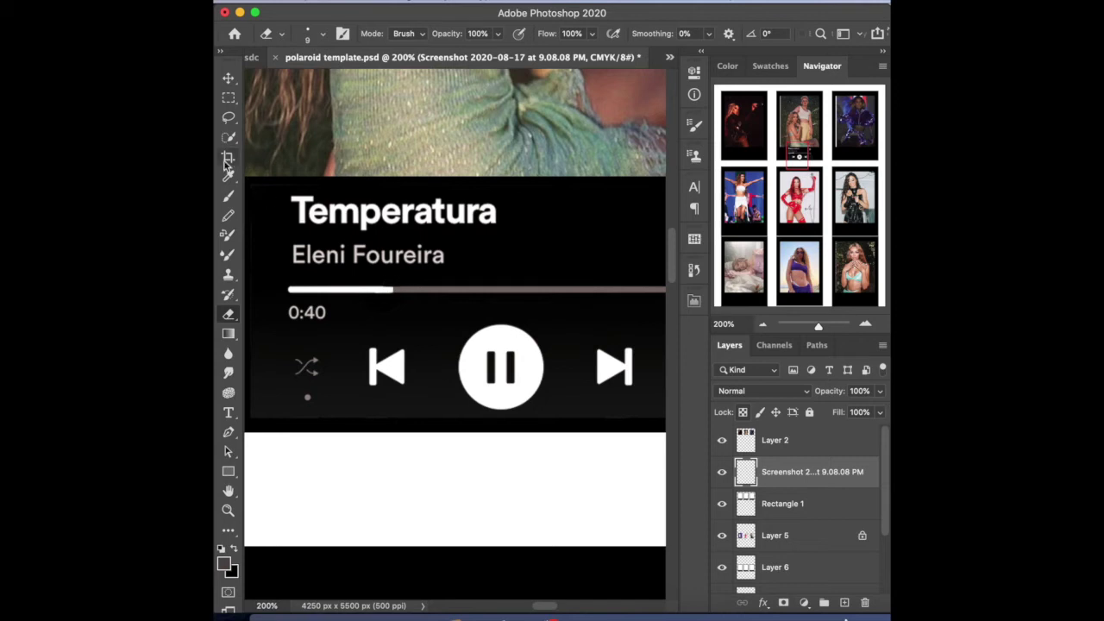
Step: Sample the progress bar's grey and brush it over the white played section while the layer's transparent pixels are locked, then unlock them
key("i")
key("b")
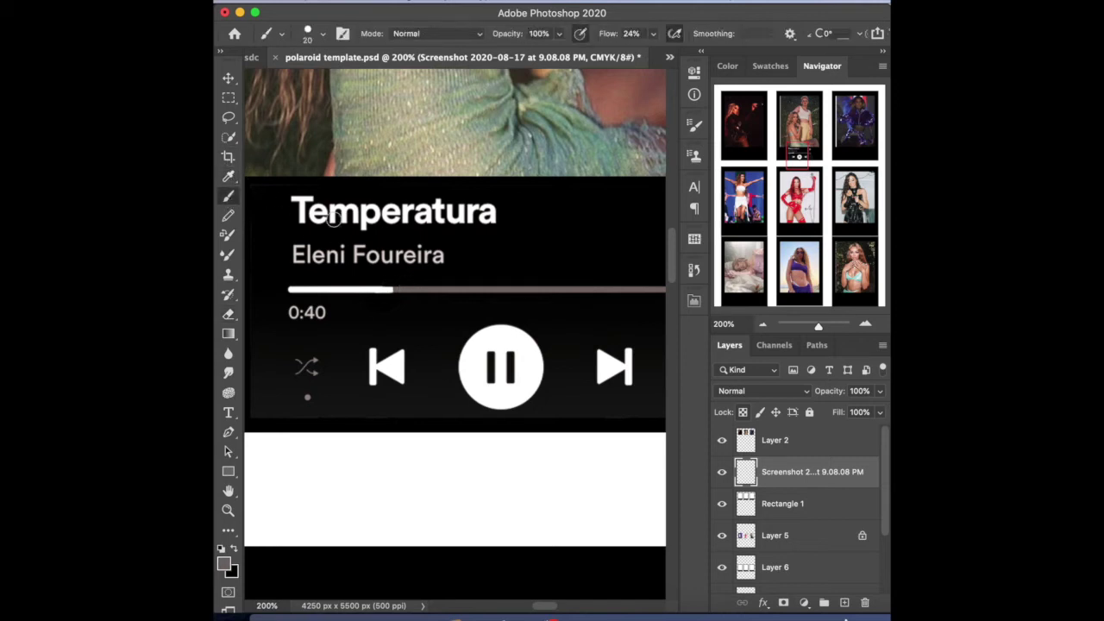
left_click(744, 413)
left_click_drag(394, 279, 274, 290)
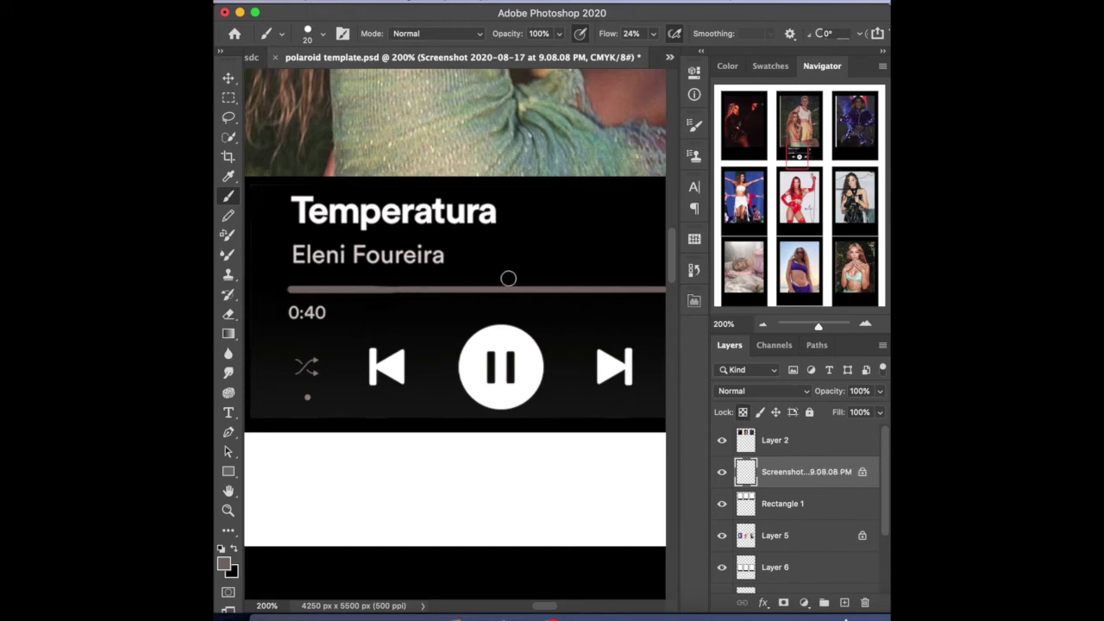
left_click(743, 414)
Step: Erase the digit 4 from the 0:40 elapsed time
left_click(229, 177)
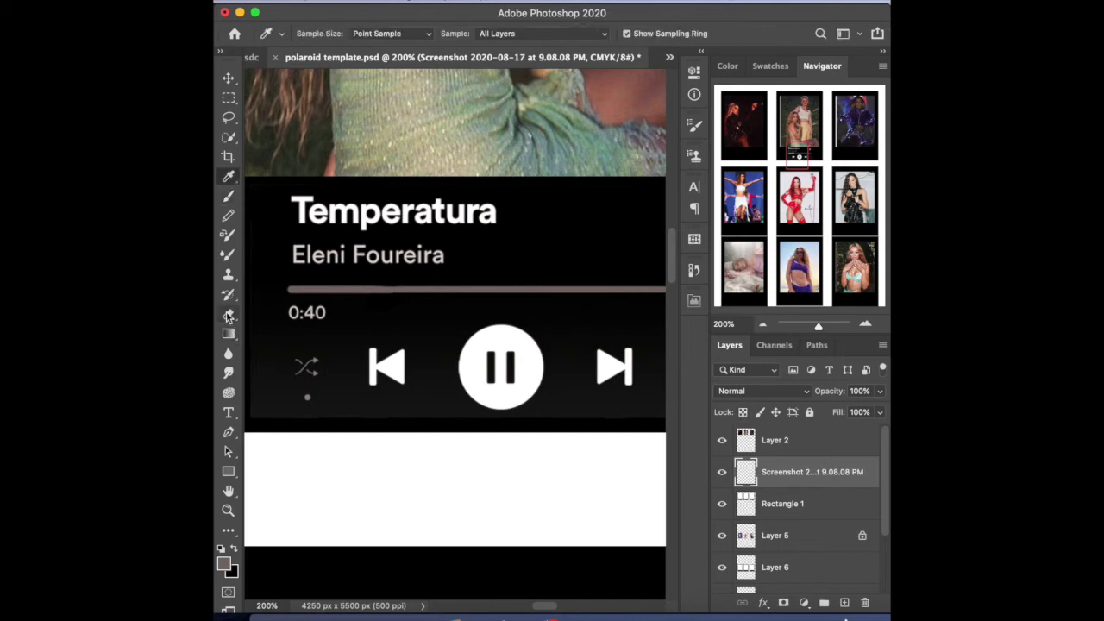
left_click(229, 333)
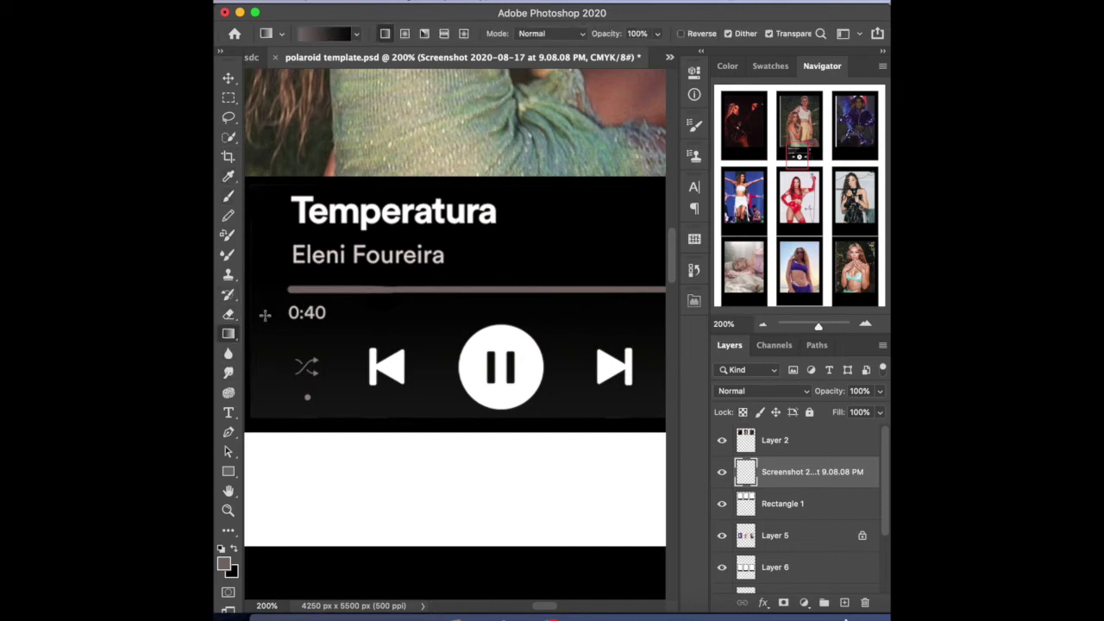
key("e")
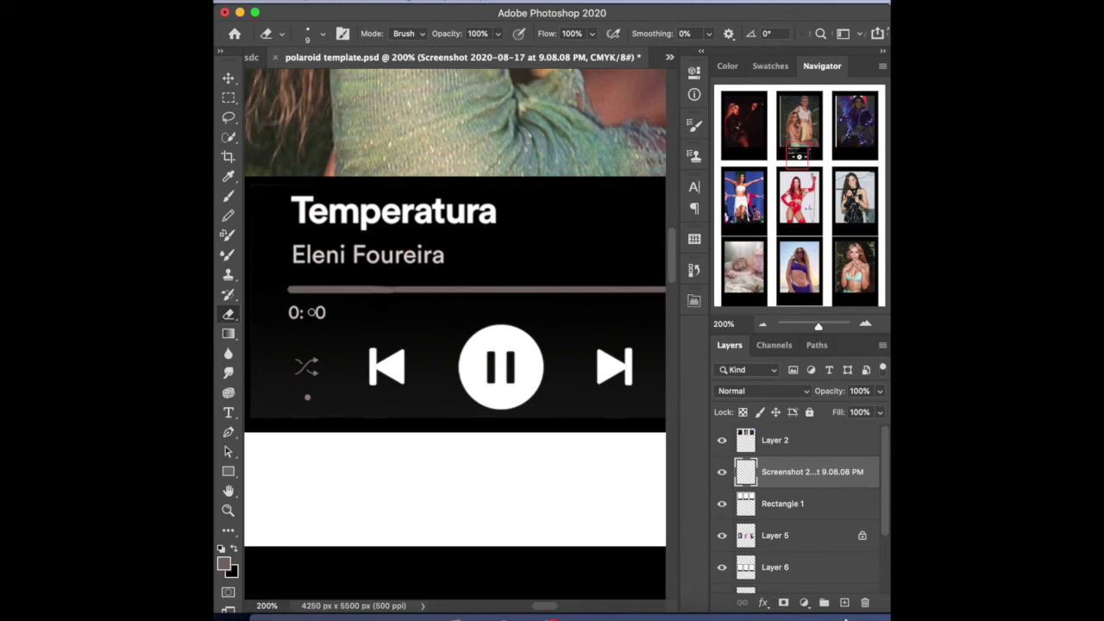
Step: Copy the last 0 of the elapsed time onto a new layer and start free-transforming it
left_click(229, 116)
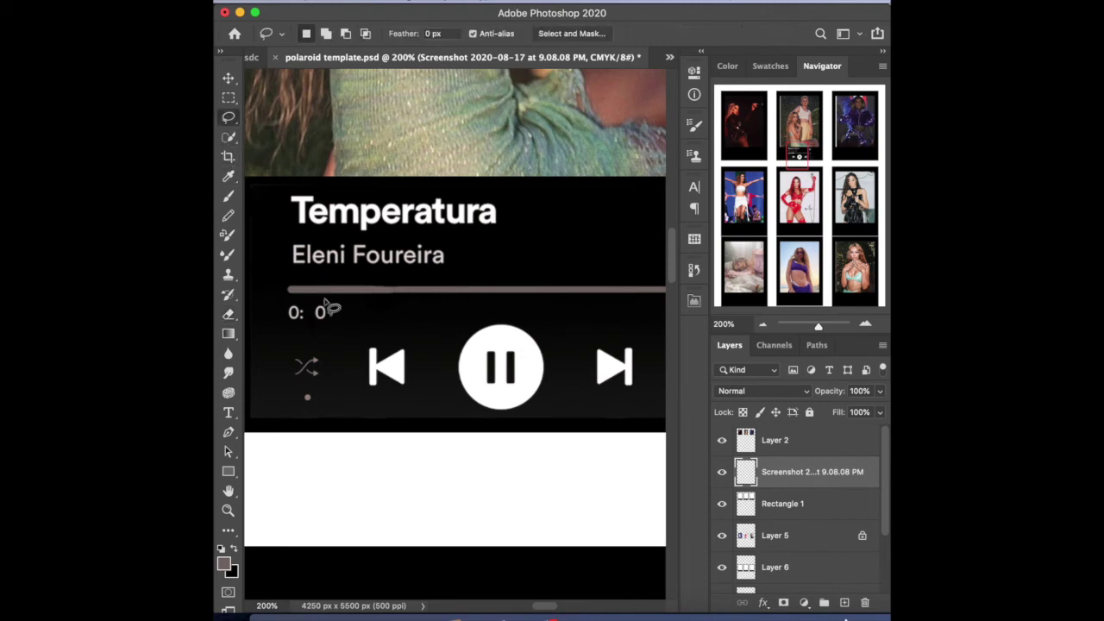
left_click_drag(328, 336, 329, 338)
key("super+j")
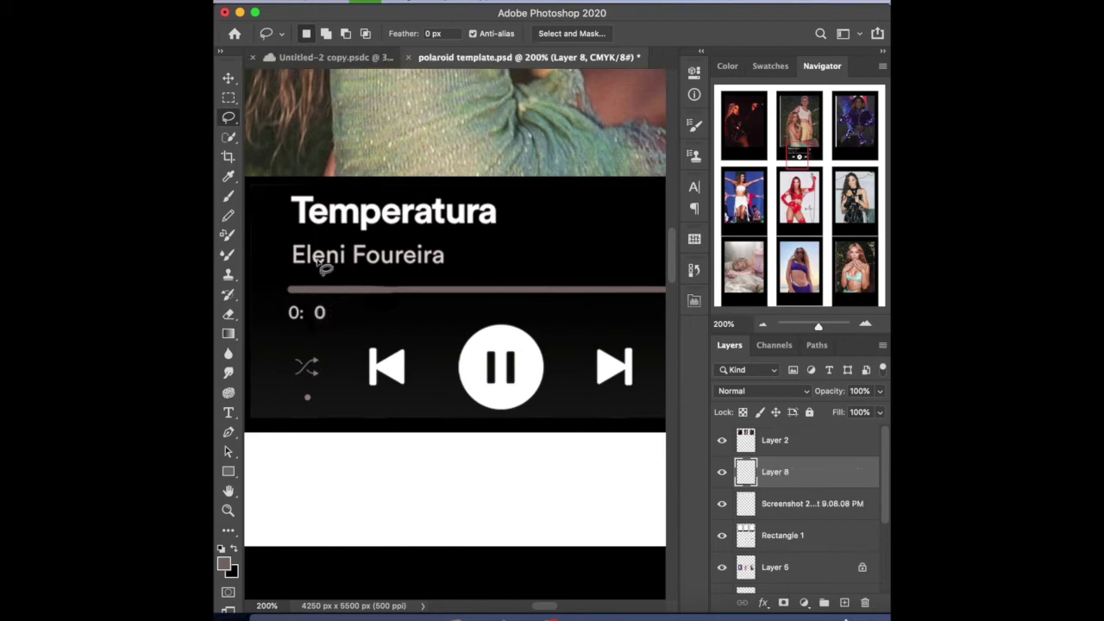
key("super+t")
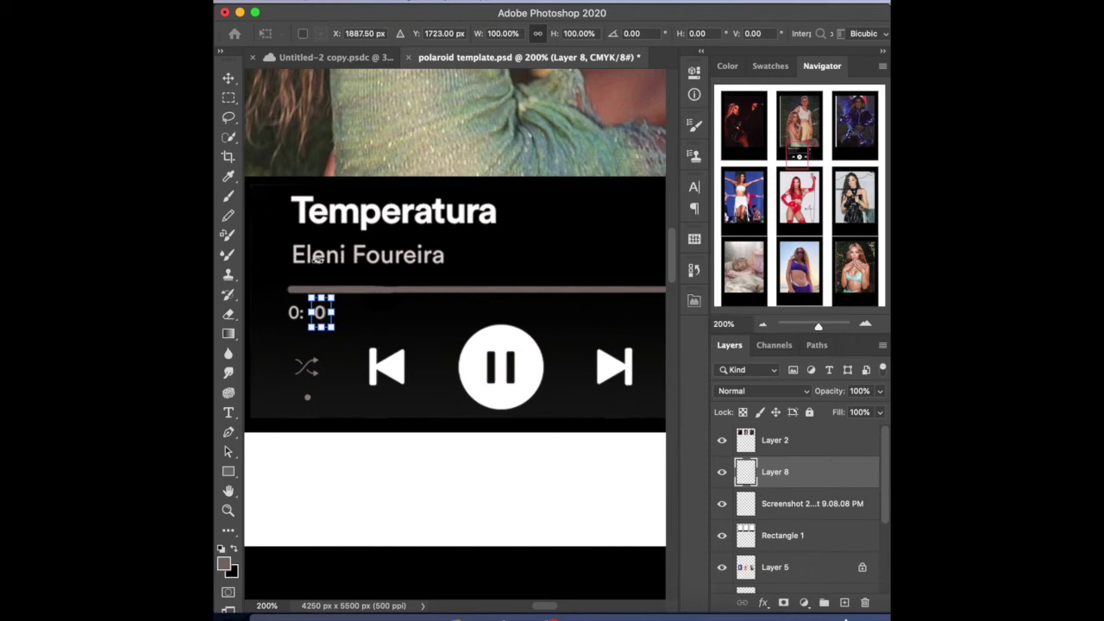
left_click_drag(320, 313, 422, 417)
left_click_drag(419, 416, 419, 418)
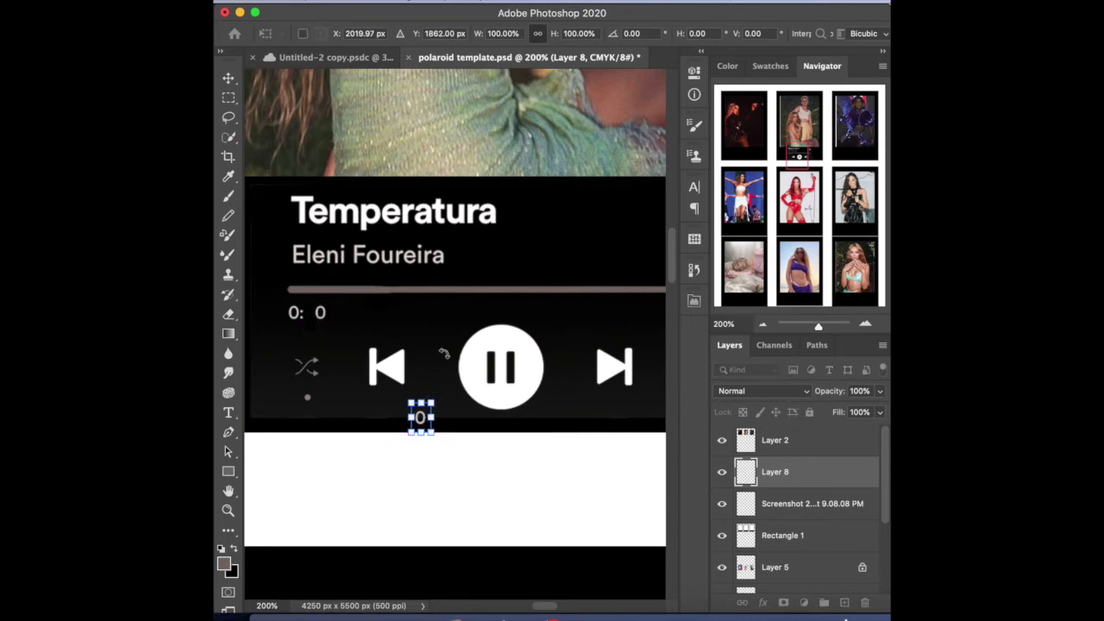
left_click_drag(420, 422, 357, 349)
key("super+z")
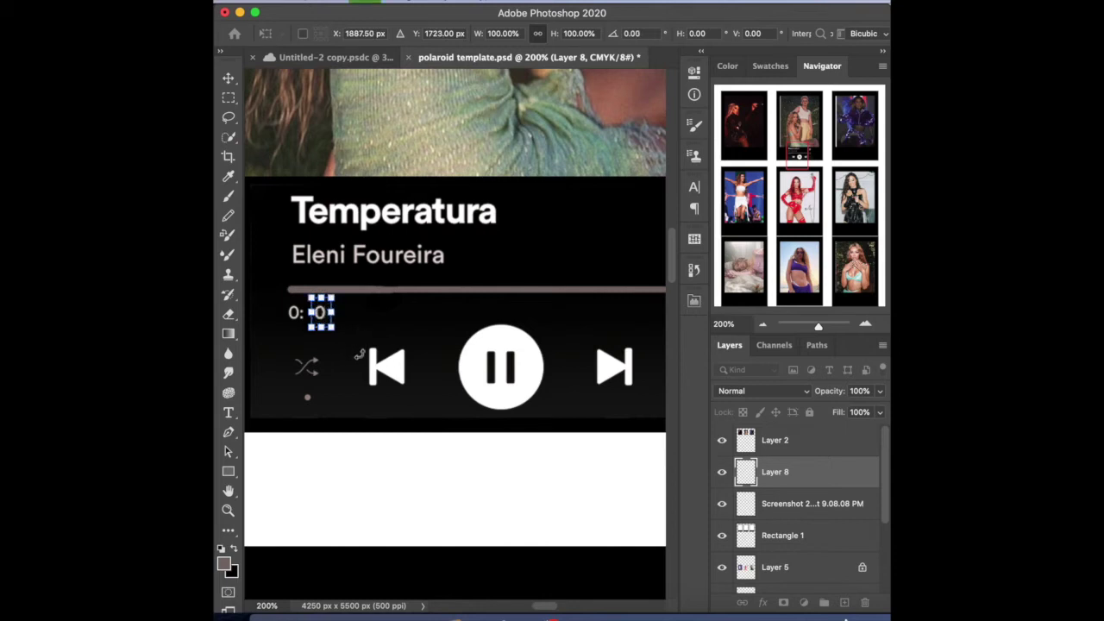
left_click(695, 270)
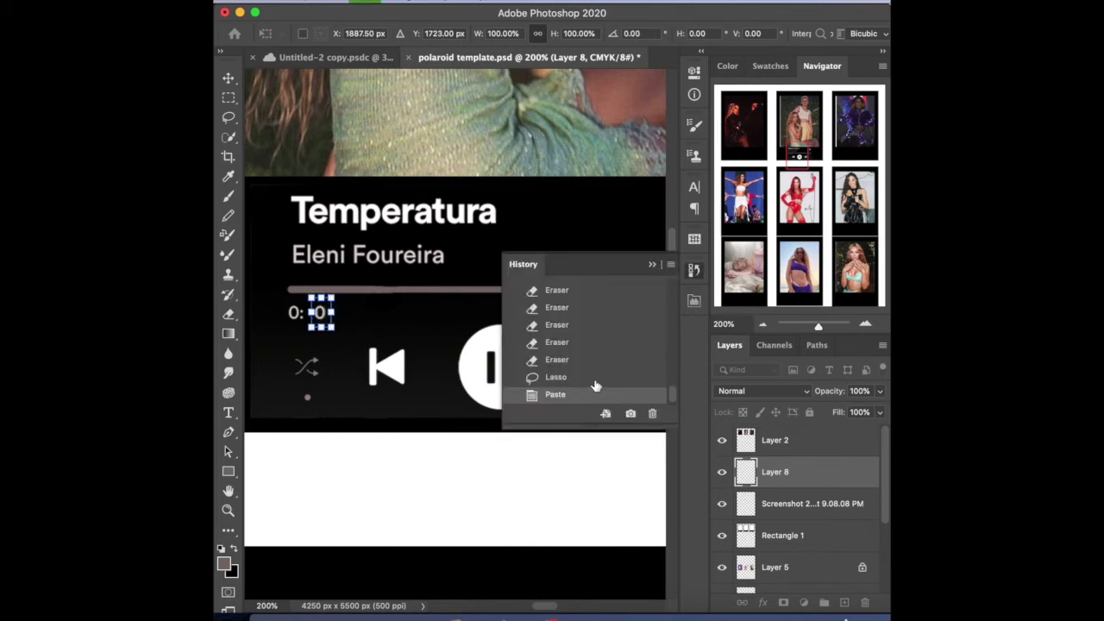
left_click(653, 266)
Step: Move the copied 0 into the gap left by the erased 4 and apply the transform
left_click_drag(324, 312, 309, 316)
left_click(643, 5)
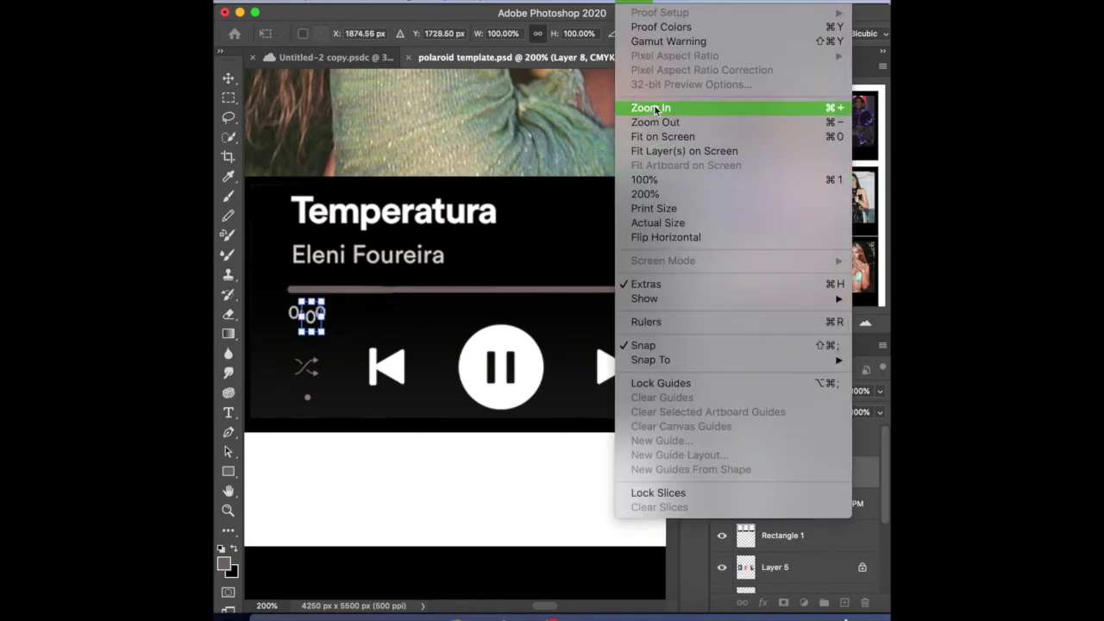
key("Escape")
key("super+equal")
scroll(391, 297, "left", 3)
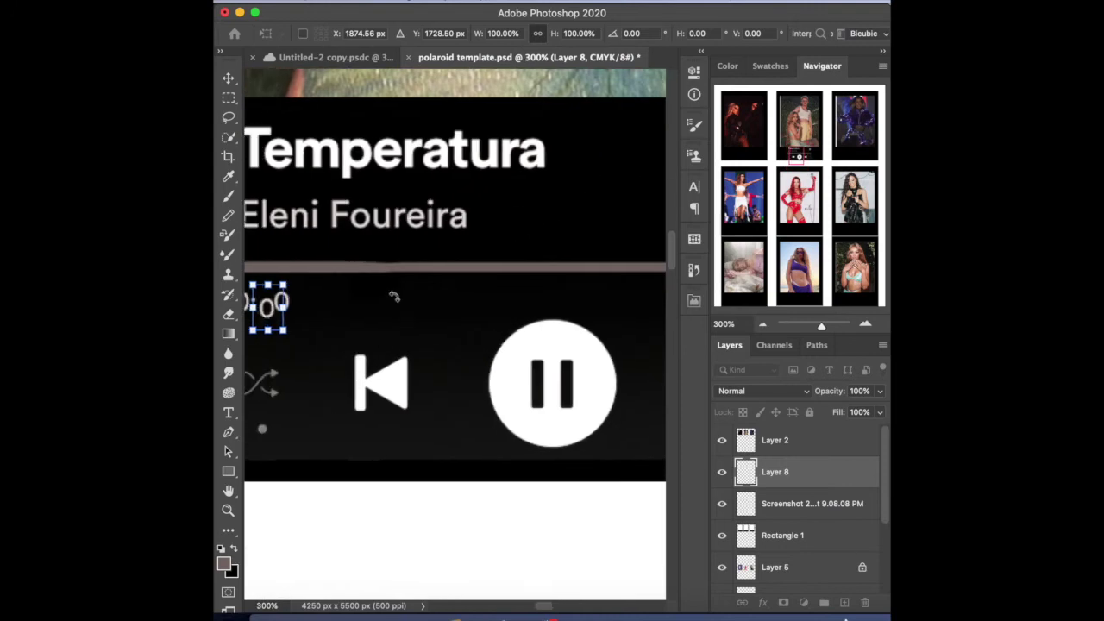
scroll(293, 317, "left", 2)
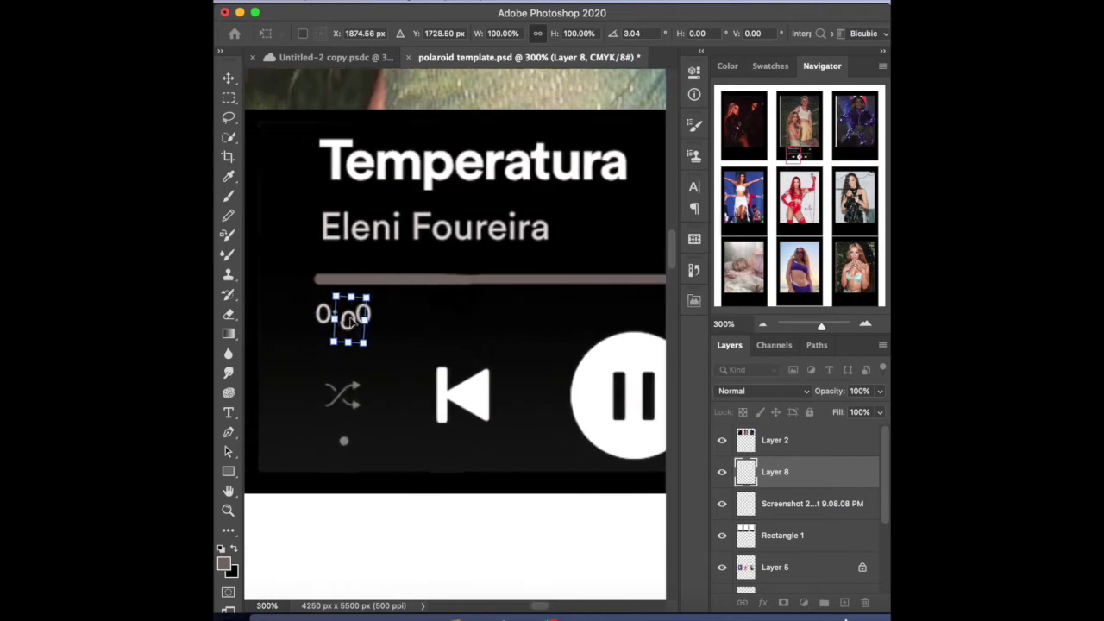
left_click_drag(351, 321, 346, 319)
key("Return")
Step: Fine-tune the copied 0 so the elapsed time reads an evenly aligned 0:00, and merge its layer into the player screenshot layer
key("l")
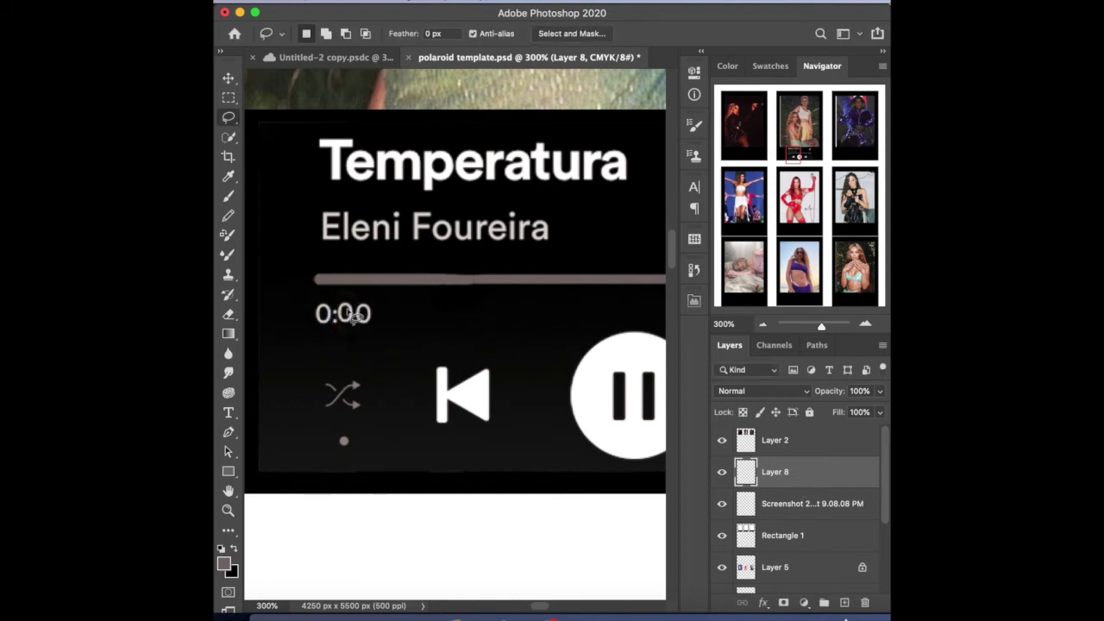
key("ctrl+t")
left_click_drag(350, 314, 345, 314)
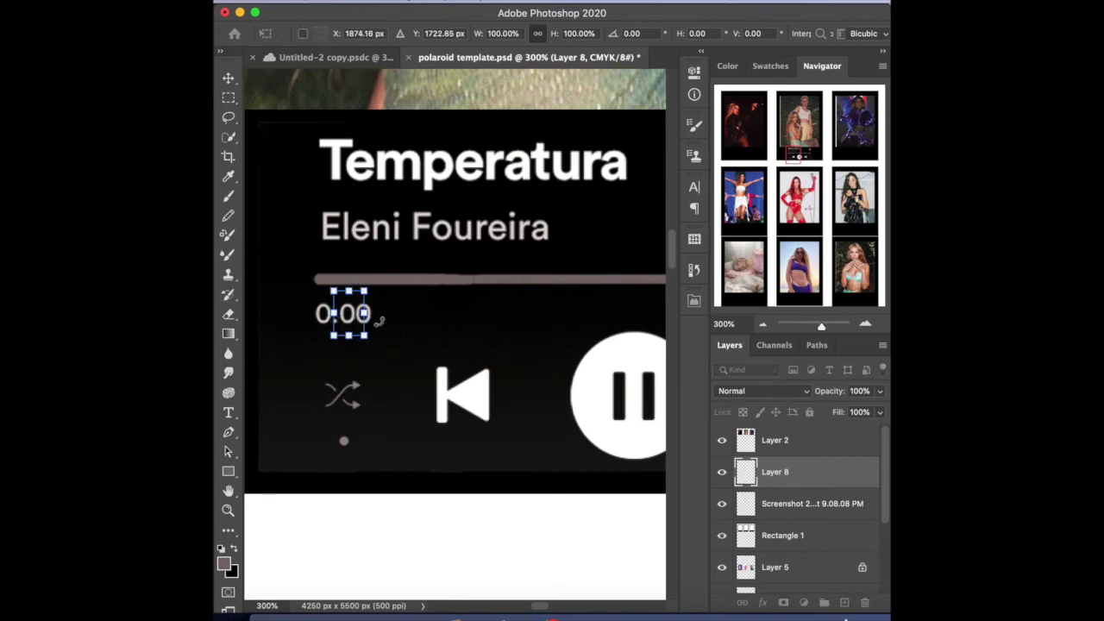
key("Return")
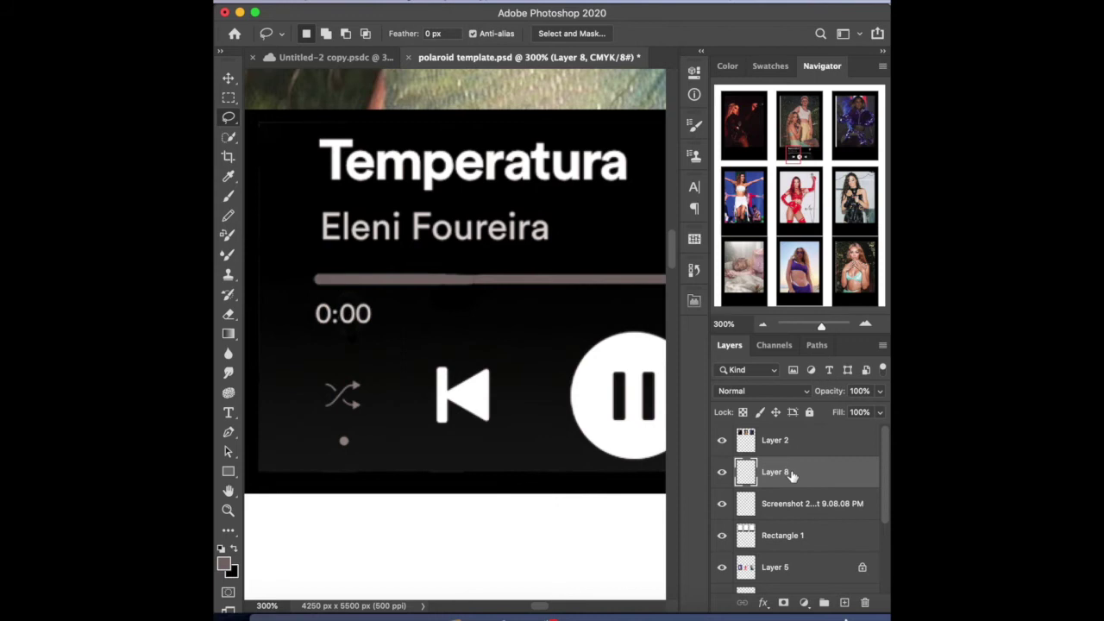
key("ctrl+e")
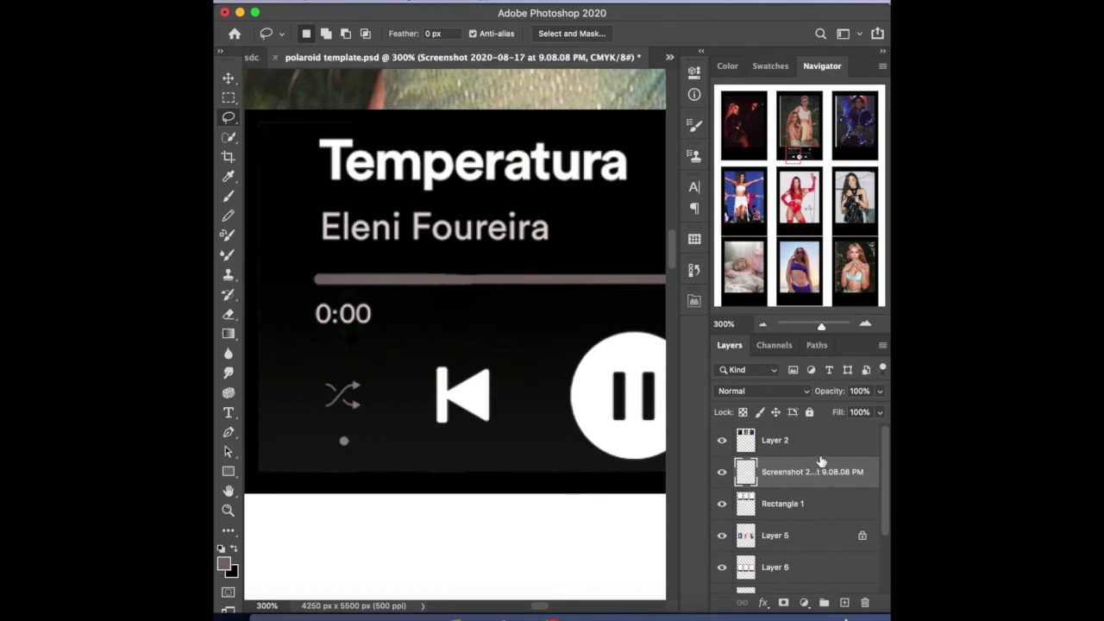
left_click(629, 3)
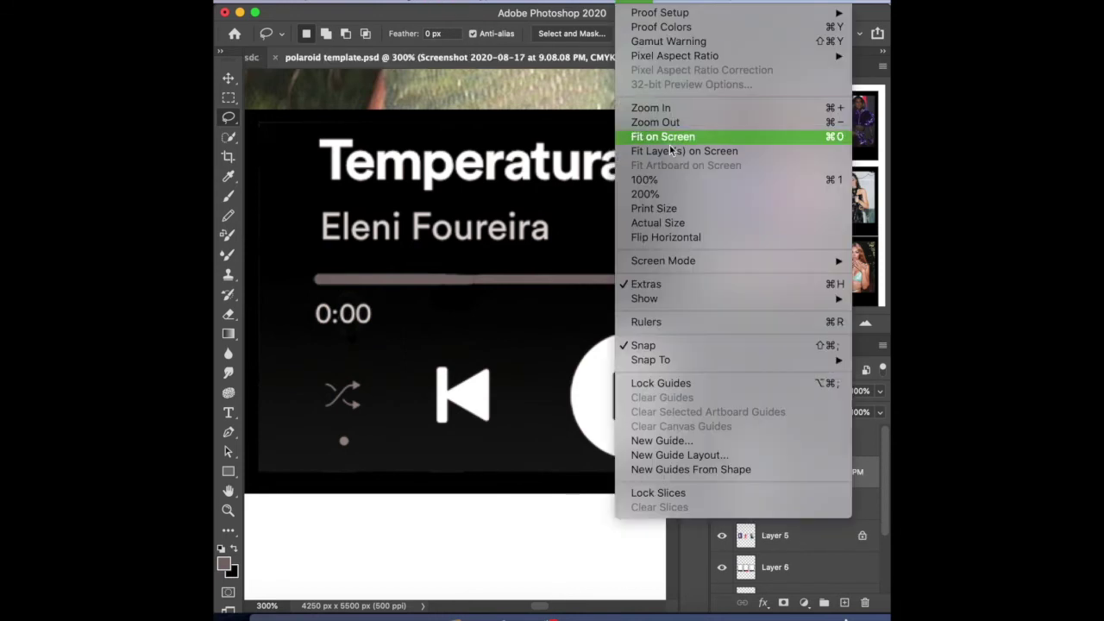
left_click(668, 138)
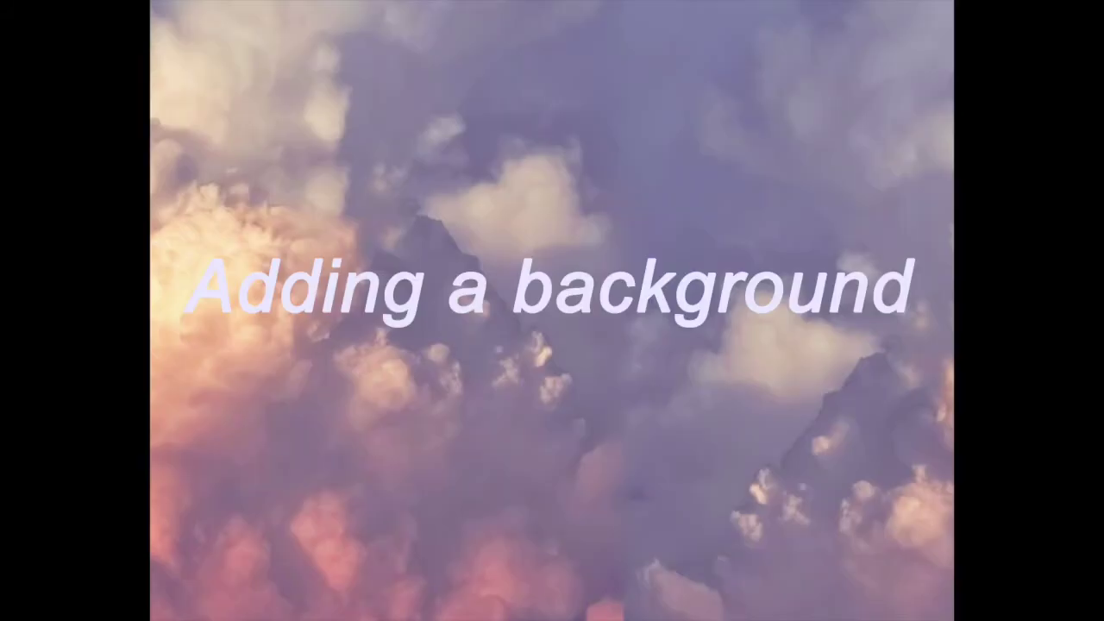
Step: Switch to Pinterest and browse the purple aesthetic images for a background picture
scroll(663, 440, "down", 15)
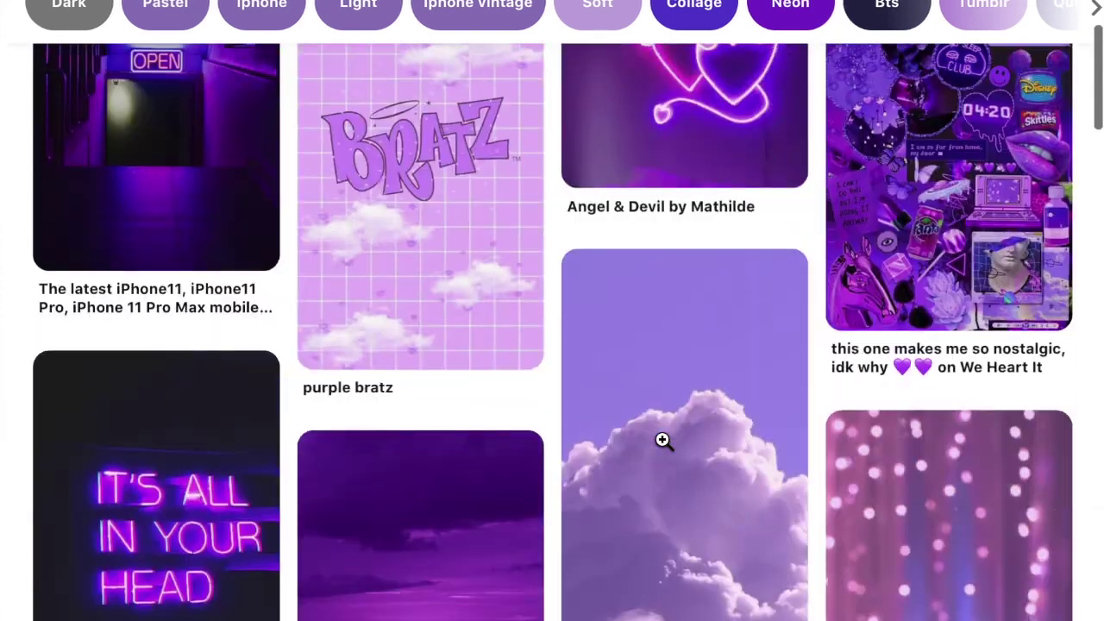
scroll(662, 439, "down", 5)
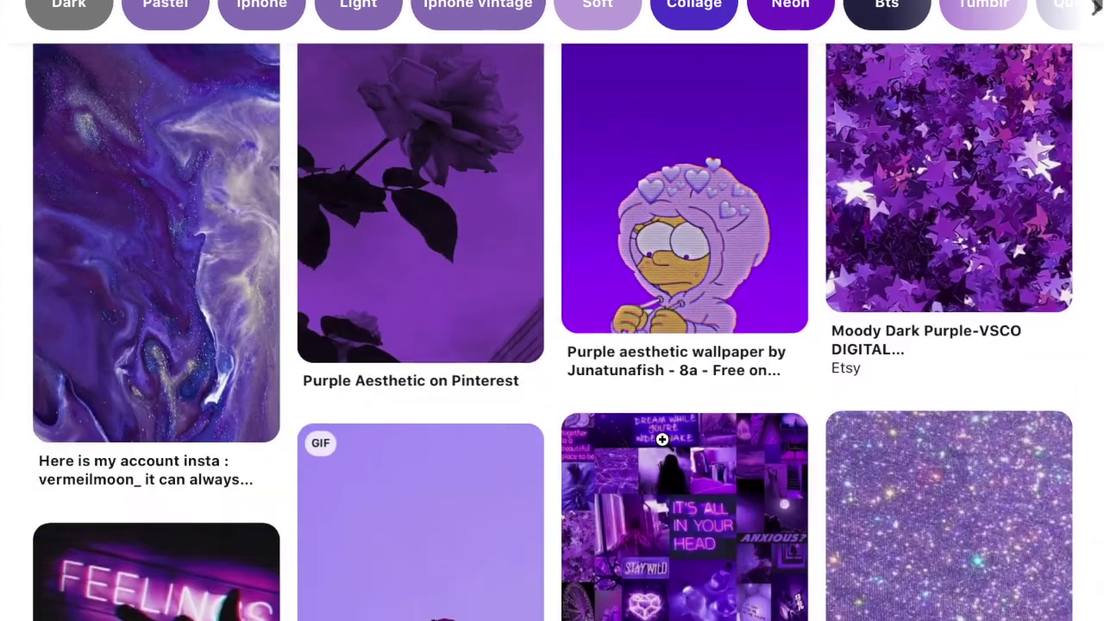
scroll(661, 439, "up", 2)
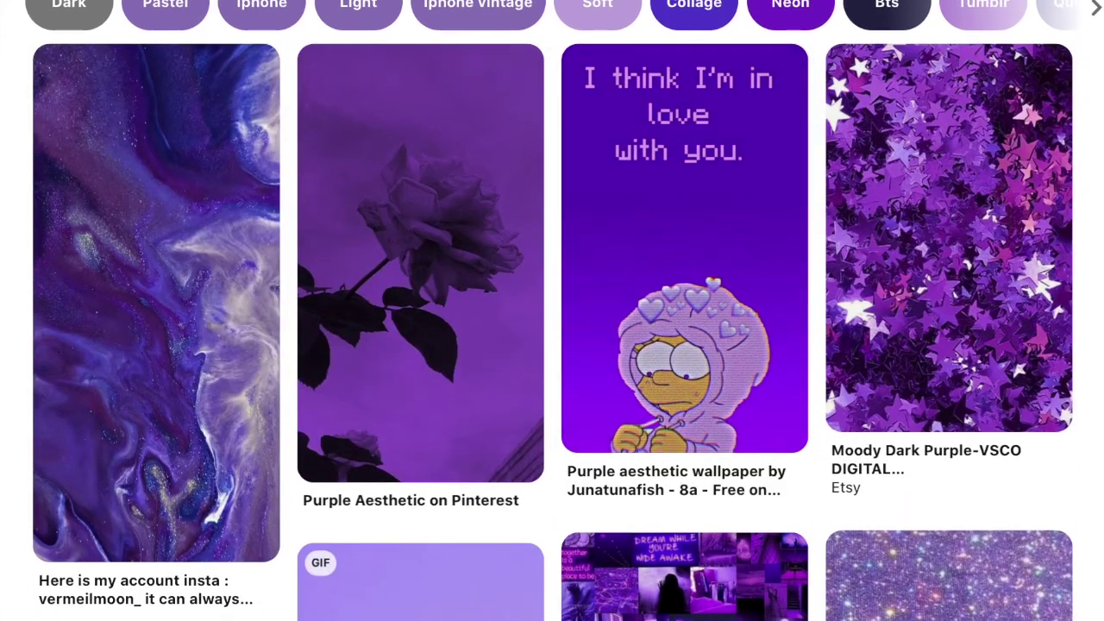